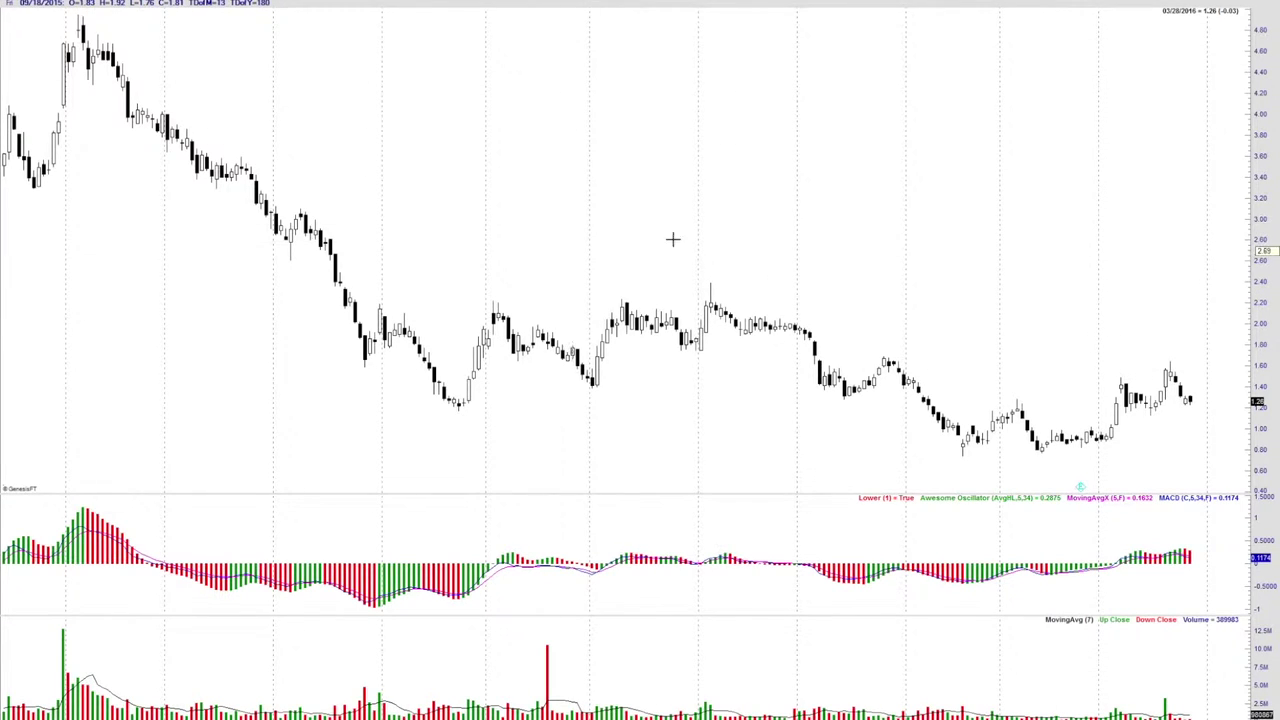
Step: Untick Hide Annotations so the wave labels and triangle trendlines reappear on the chart
right_click(727, 247)
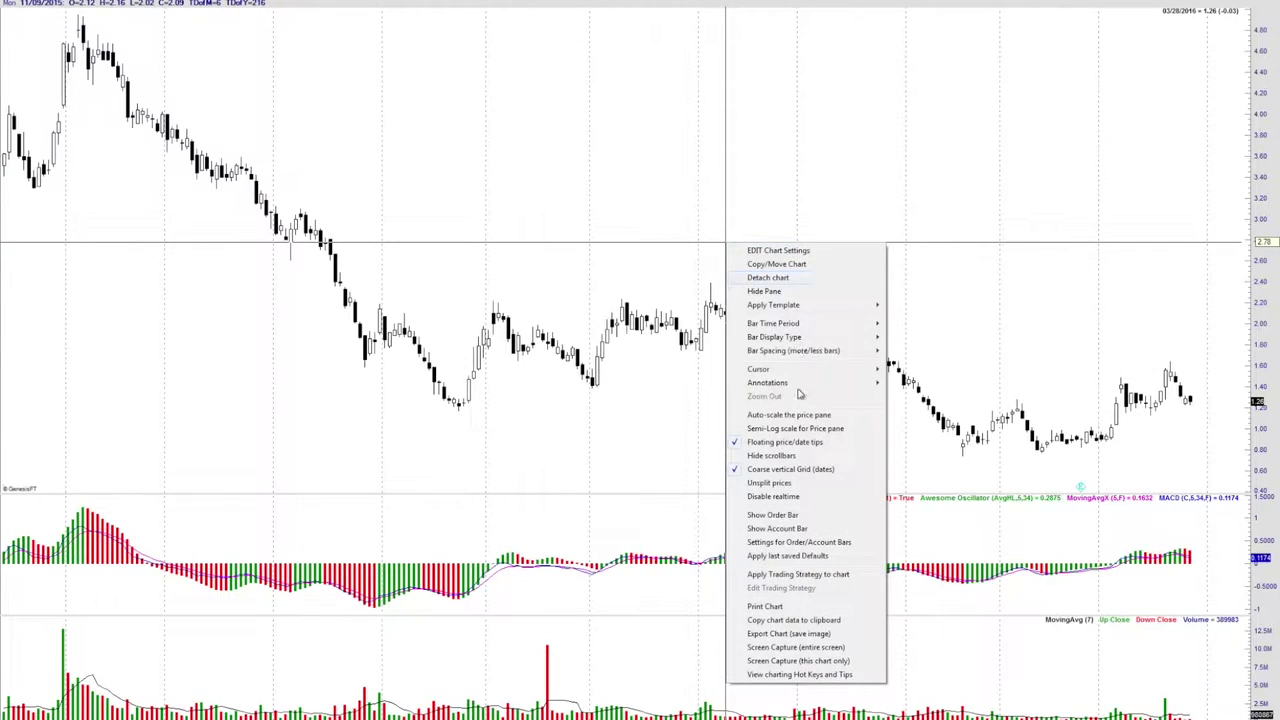
mouse_move(800, 385)
left_click(930, 429)
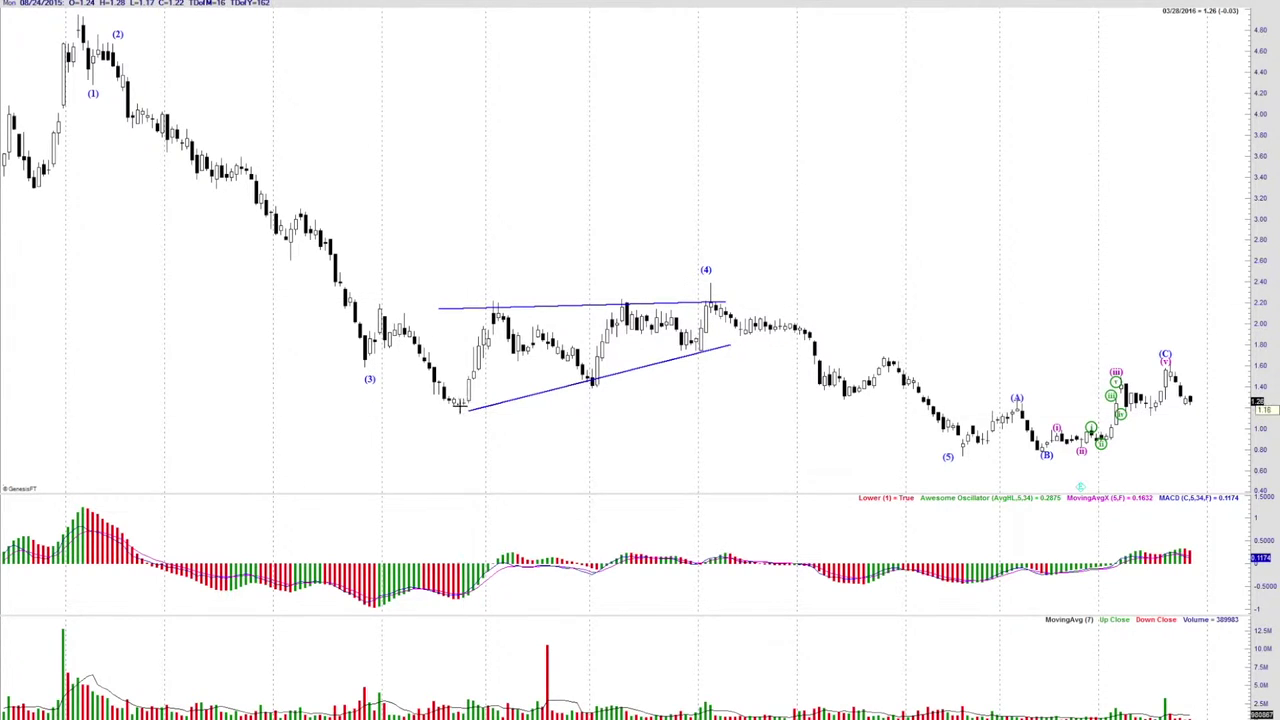
Step: Place a red size-12 A above the peak after wave (3) from the Elliott Wave palette
key("e")
left_click_drag(537, 229, 175, 229)
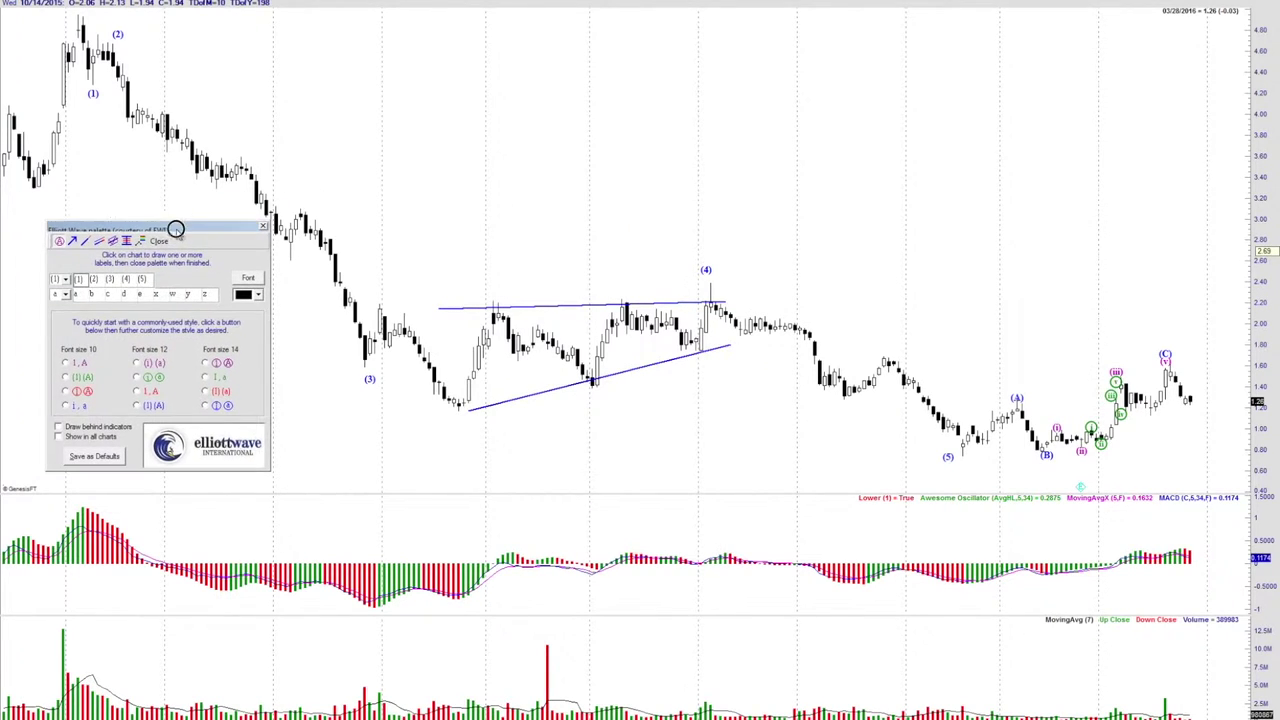
left_click(150, 391)
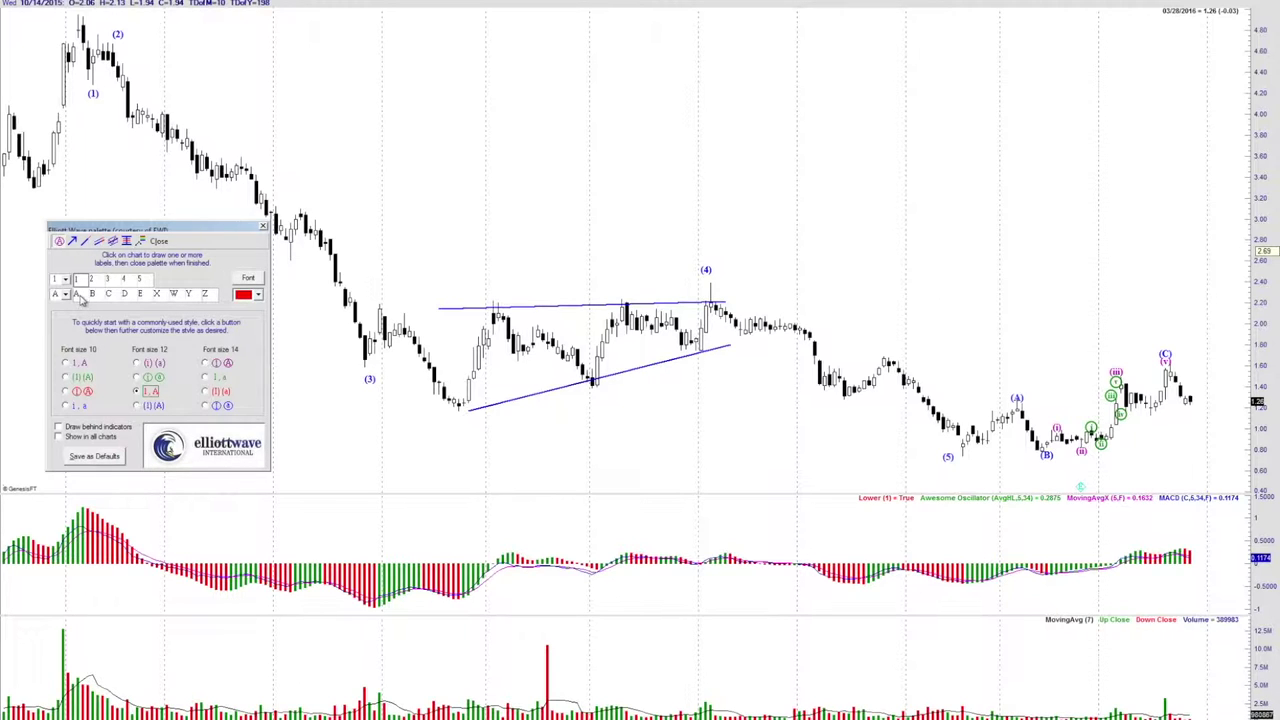
left_click(77, 294)
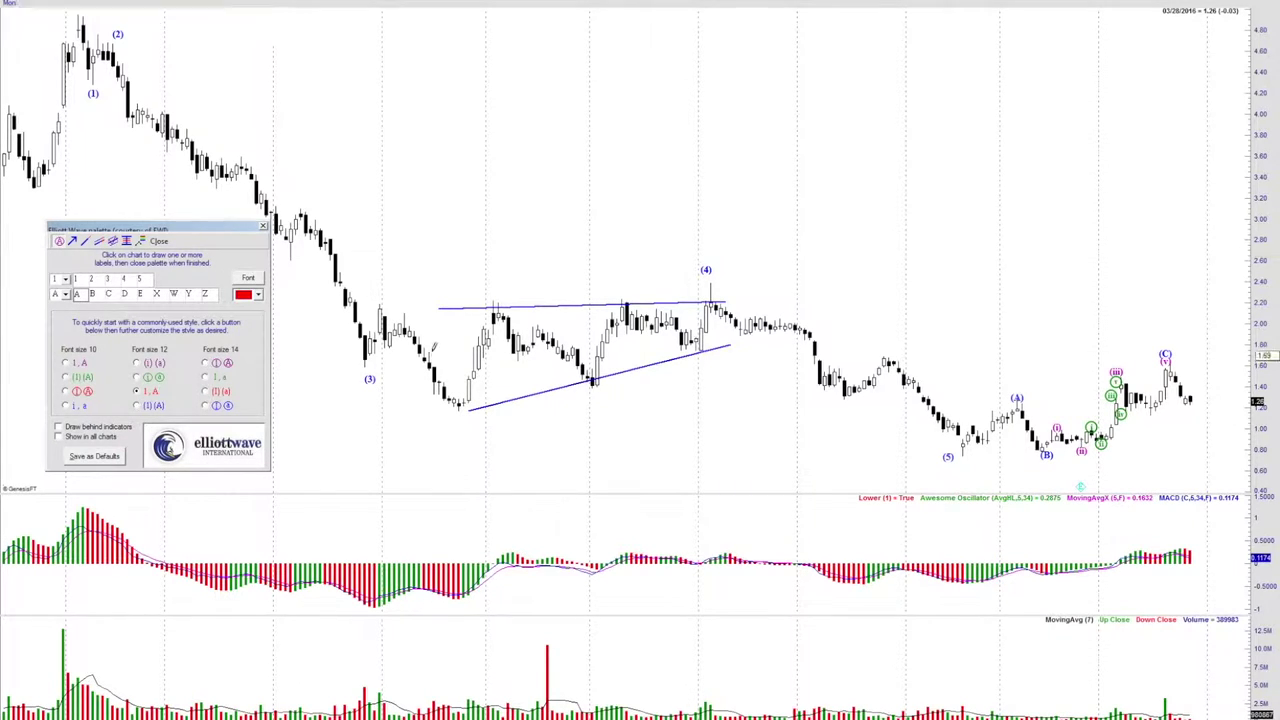
left_click(401, 303)
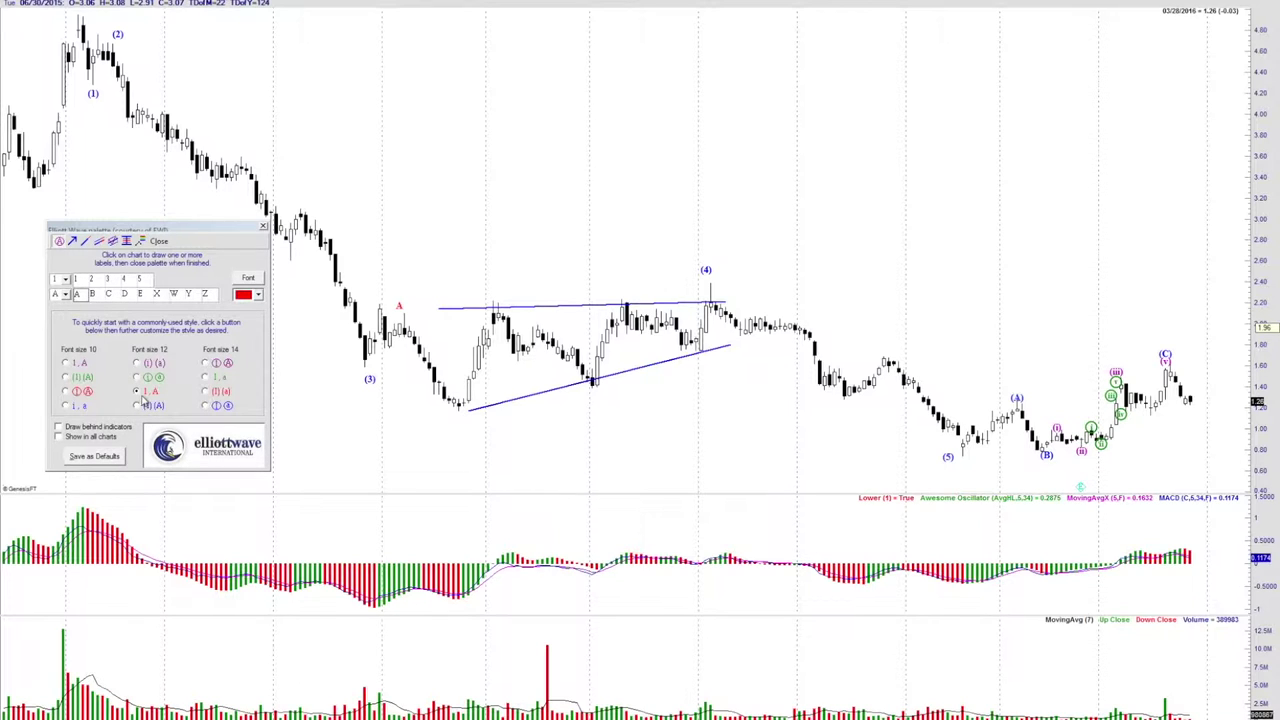
Step: Add a blue (W) above the red A and an (X) at the triangle's starting low
left_click(144, 406)
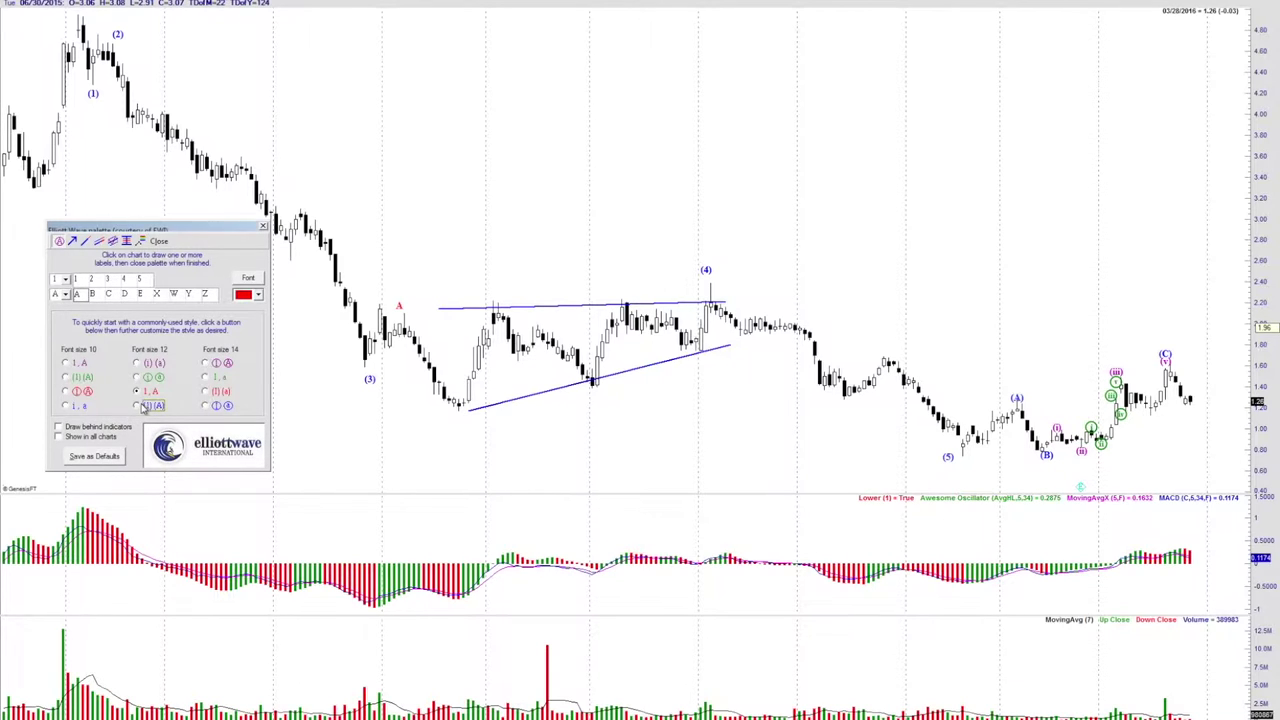
left_click(175, 293)
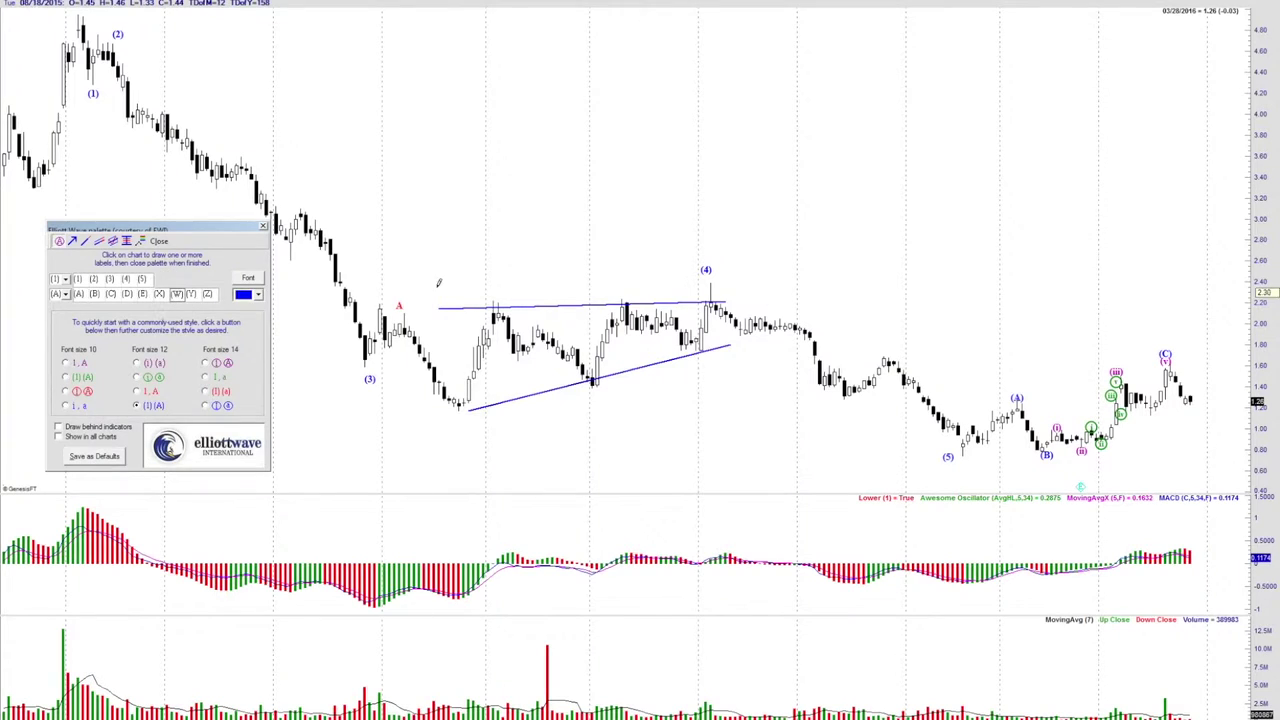
left_click(399, 284)
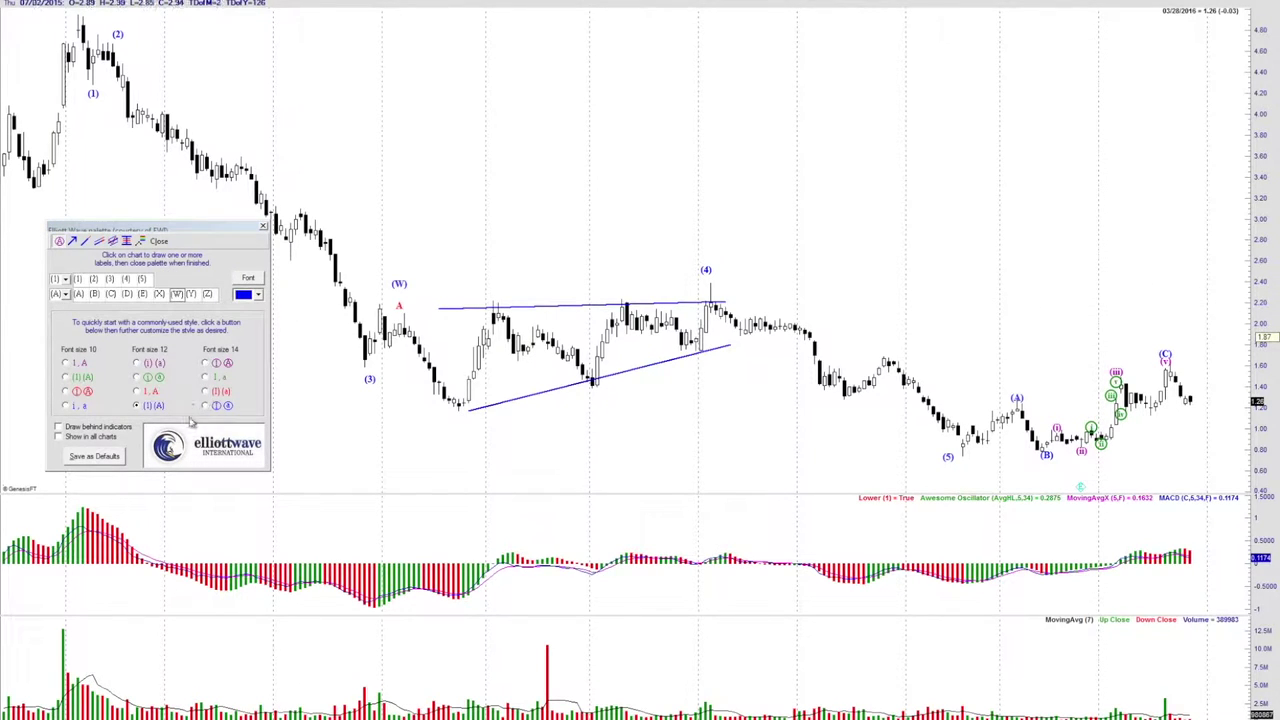
left_click(161, 293)
left_click(464, 422)
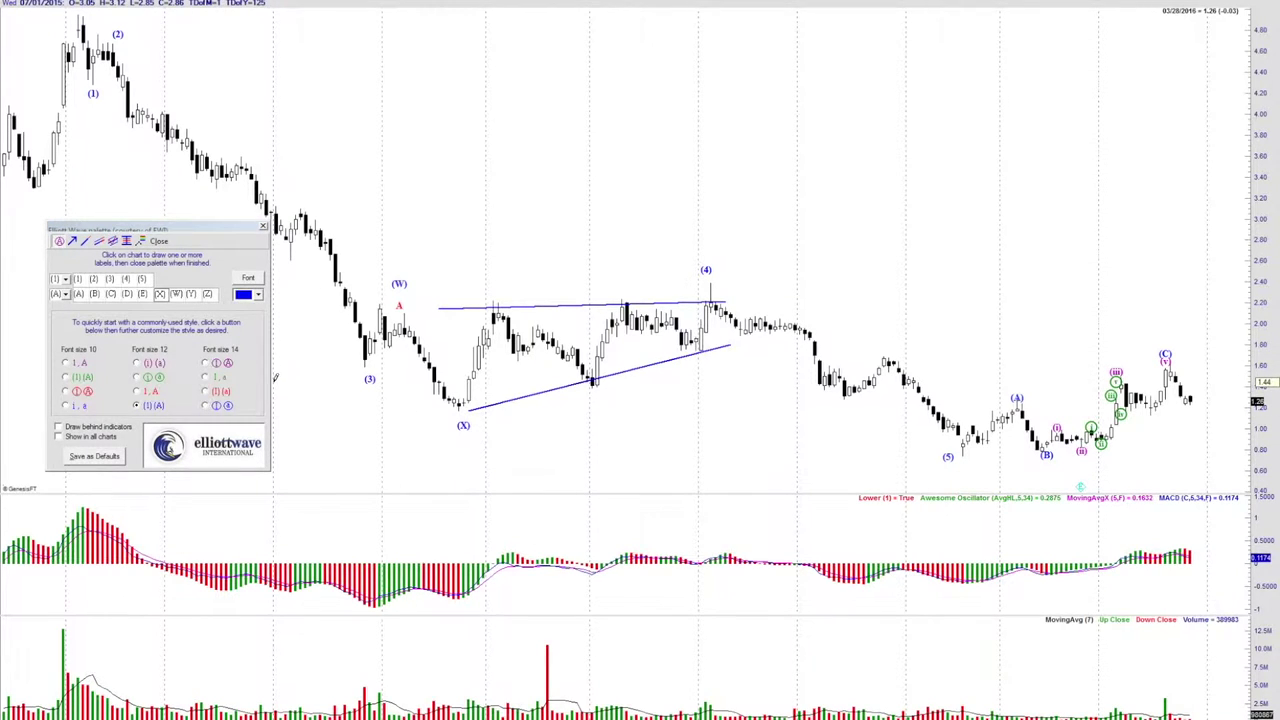
left_click(136, 391)
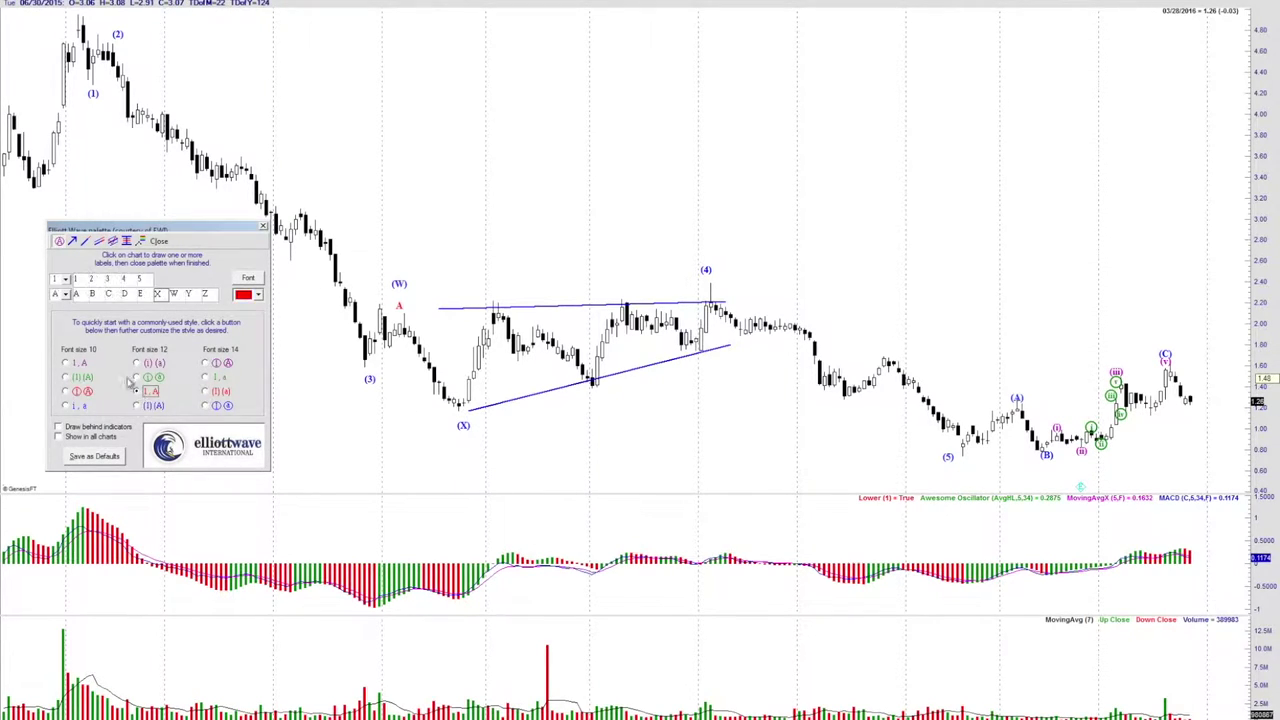
left_click(92, 295)
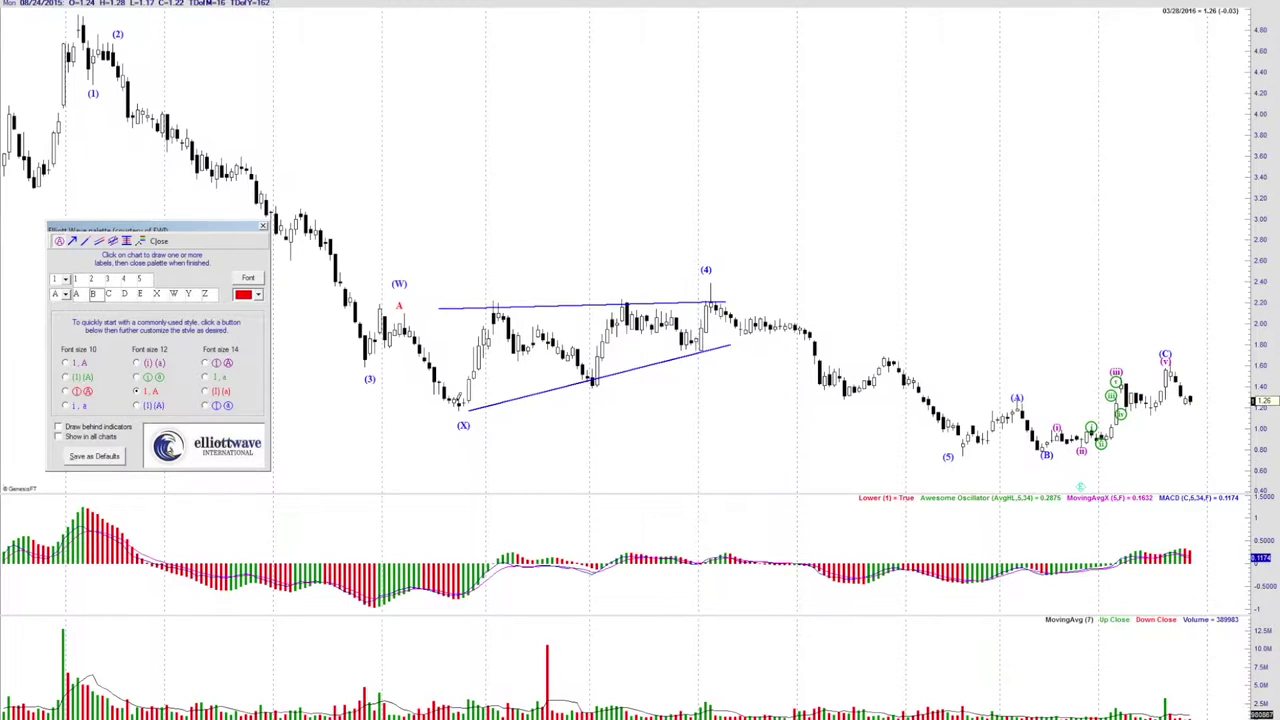
Step: Place a red B below the triangle's right end and a red C below the (4) peak
left_click(700, 367)
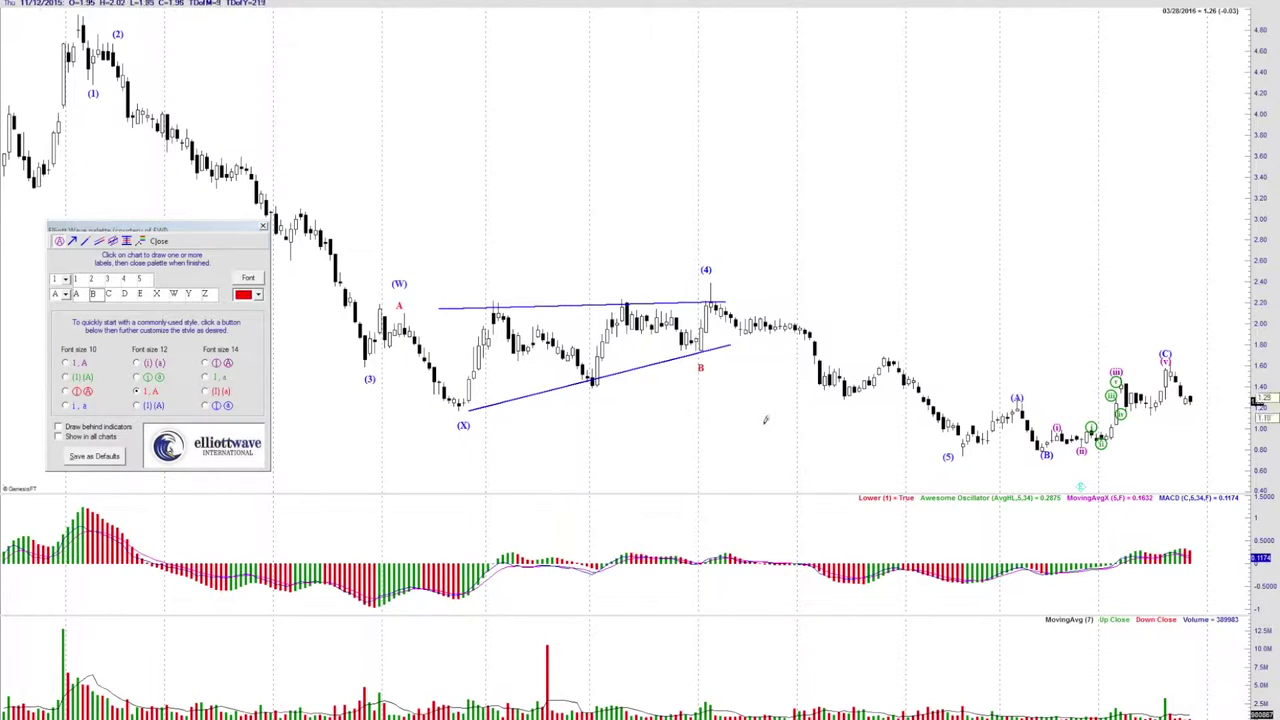
left_click(112, 294)
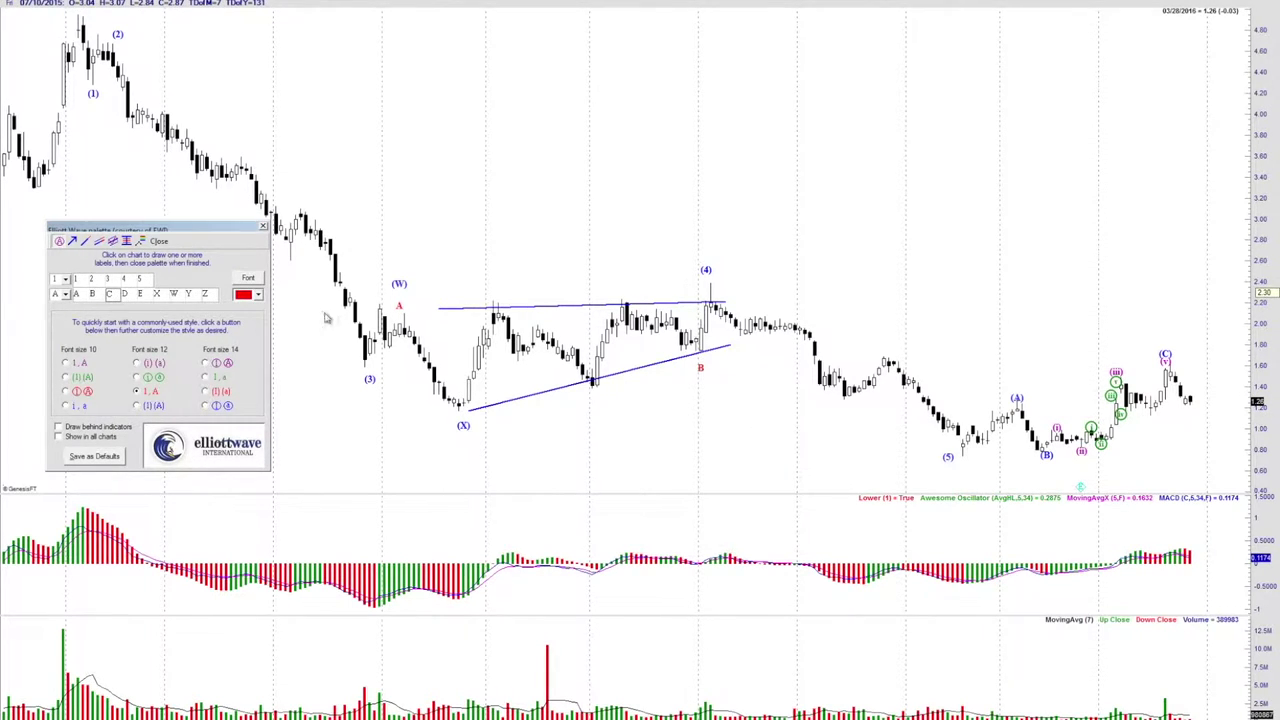
left_click(701, 285)
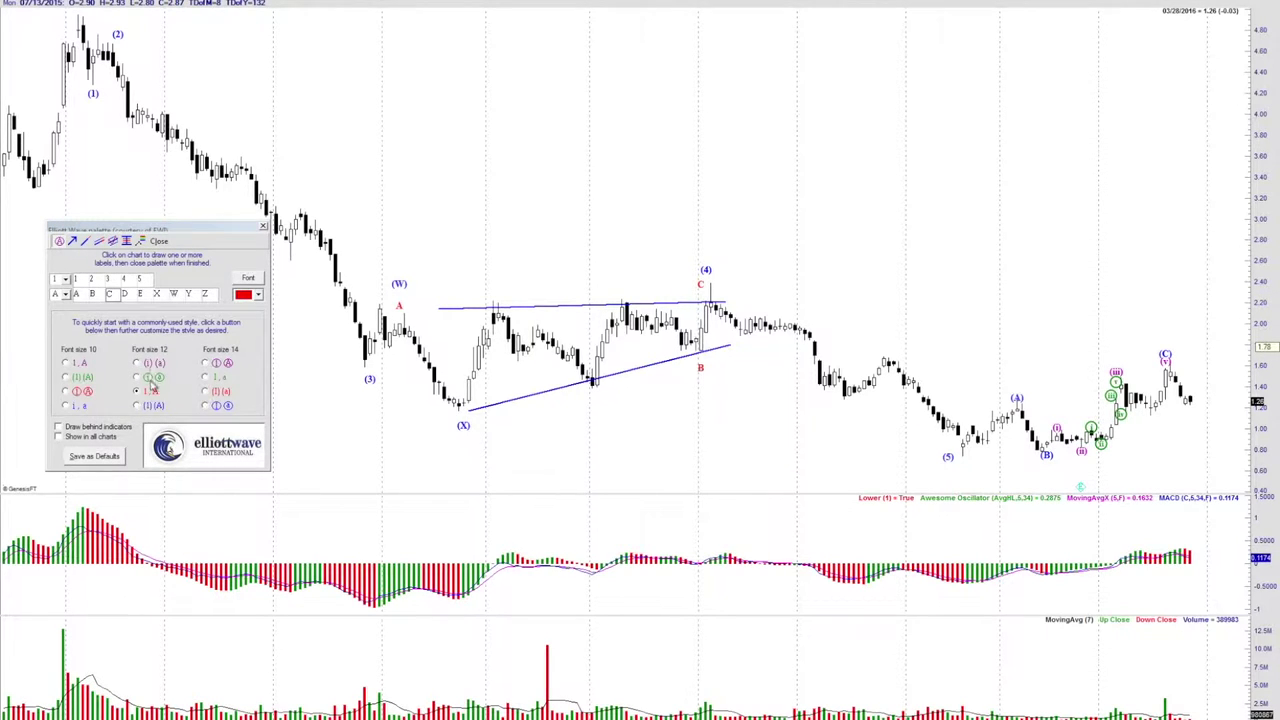
Step: Label the triangle's swings with green circled a–e labels, then close the labelling palette
left_click(139, 378)
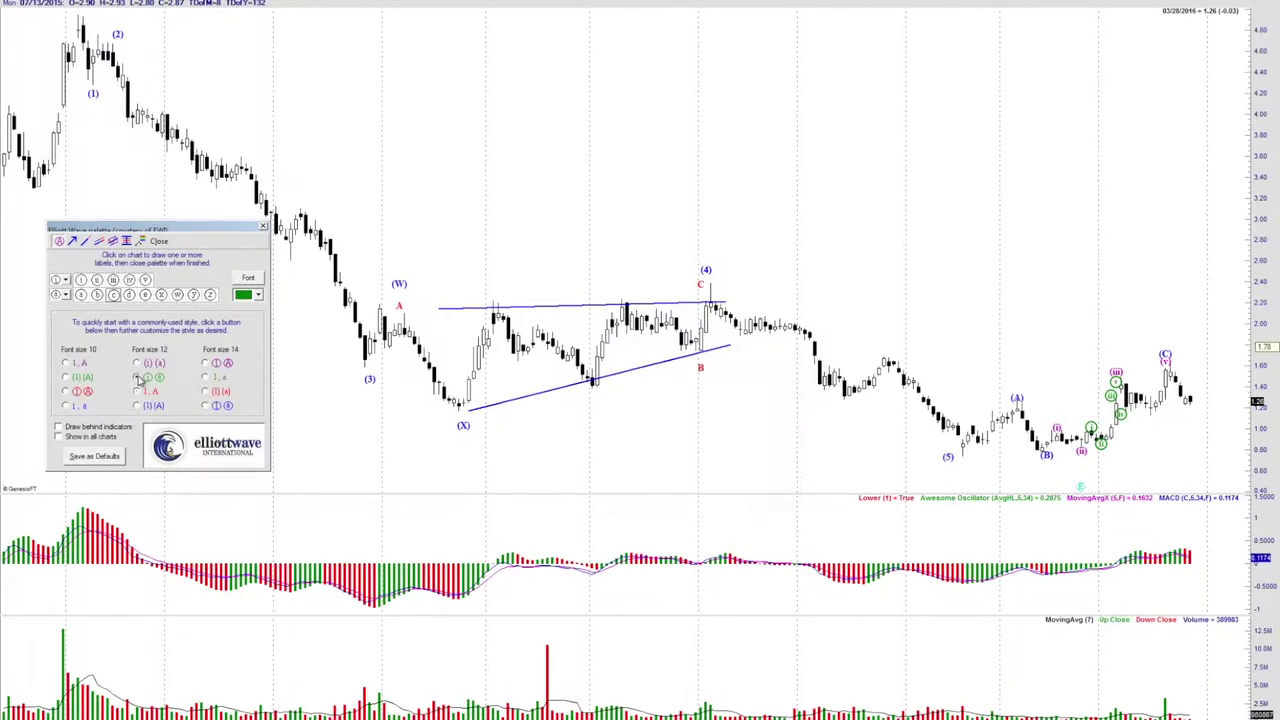
left_click(82, 296)
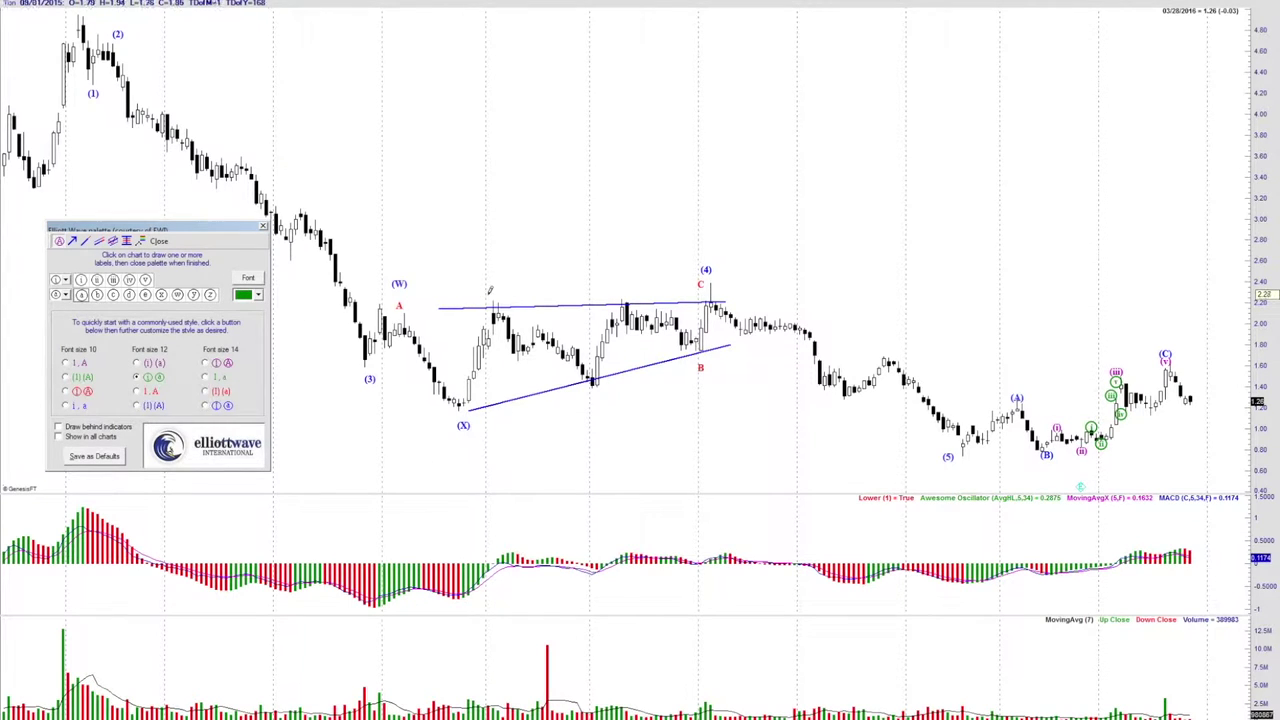
left_click(596, 394)
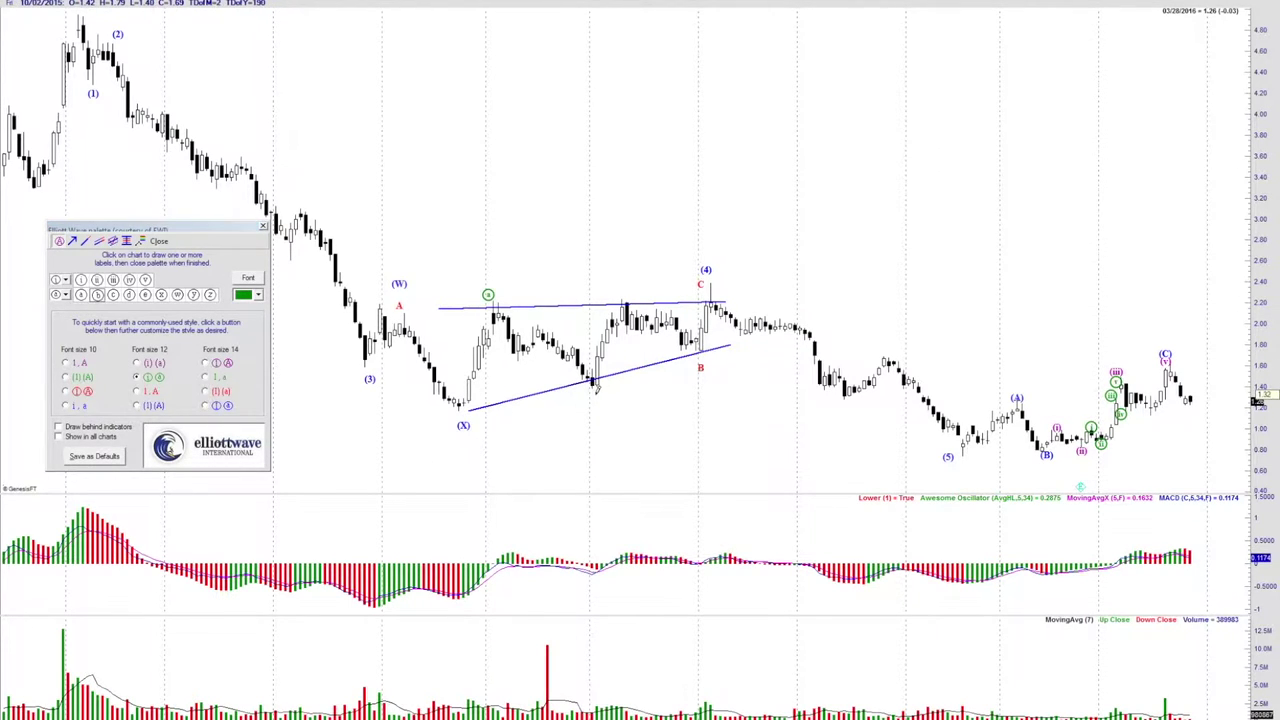
left_click(114, 294)
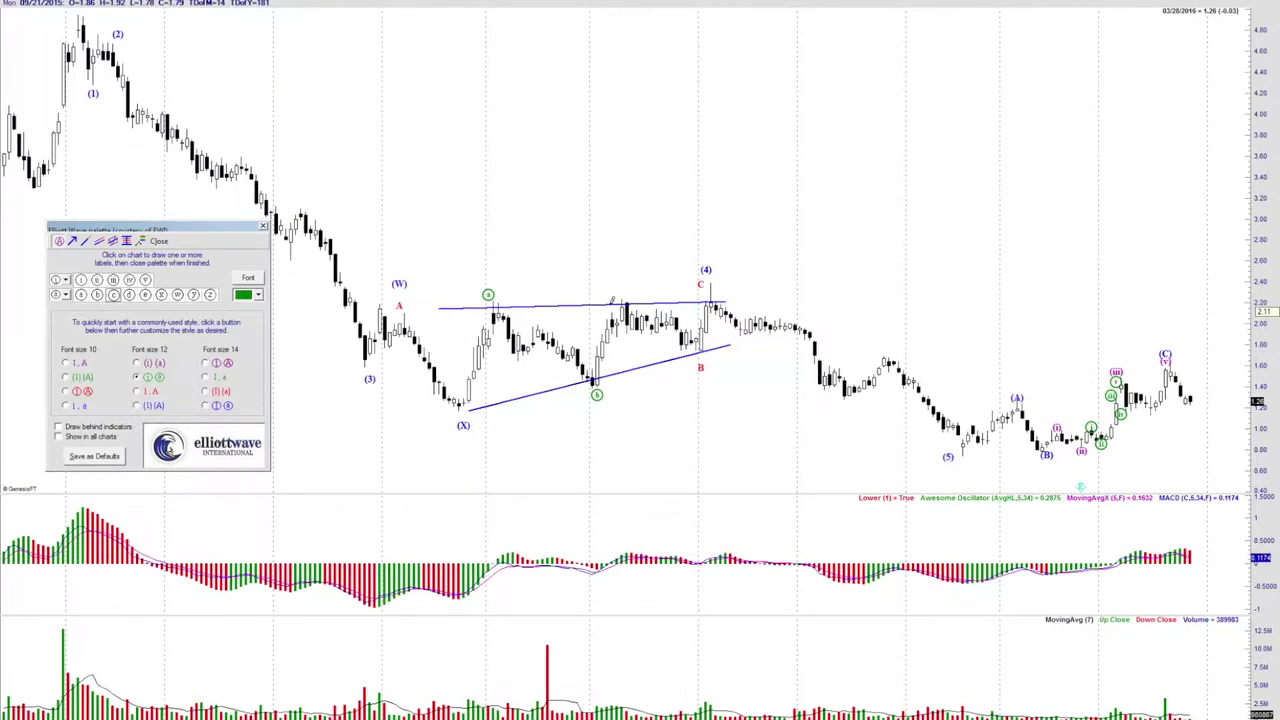
left_click(621, 294)
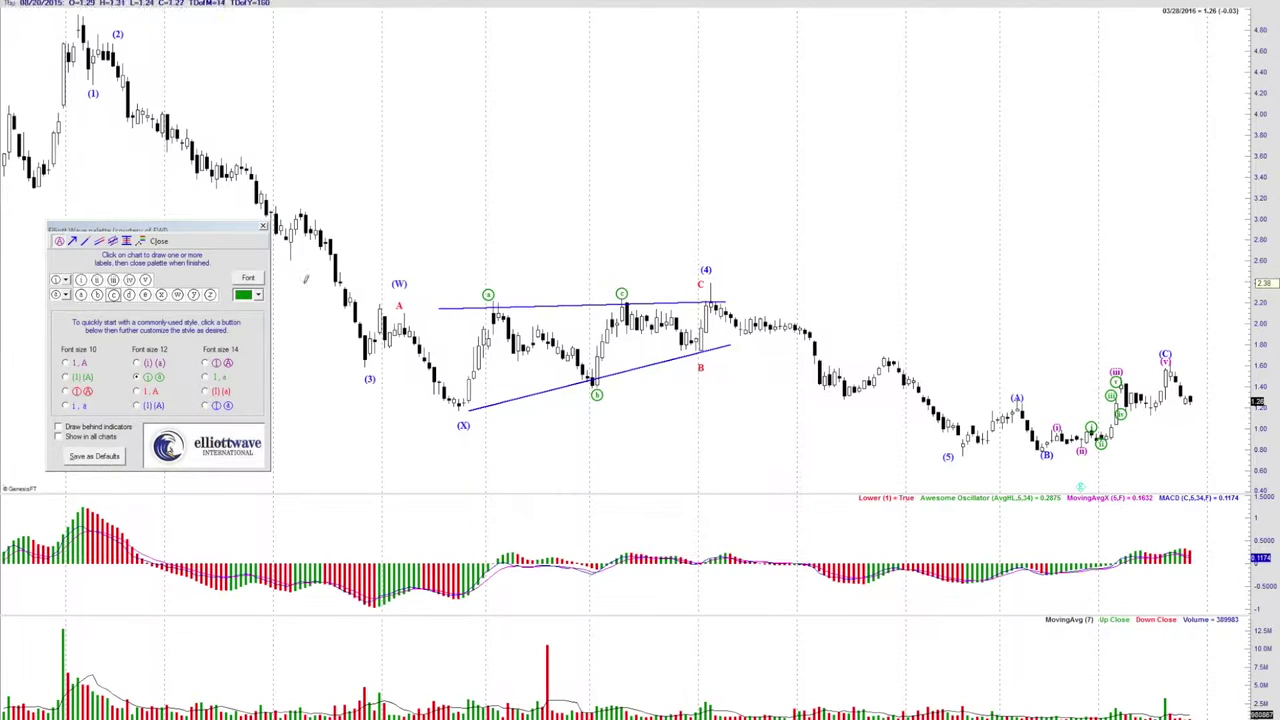
left_click(130, 295)
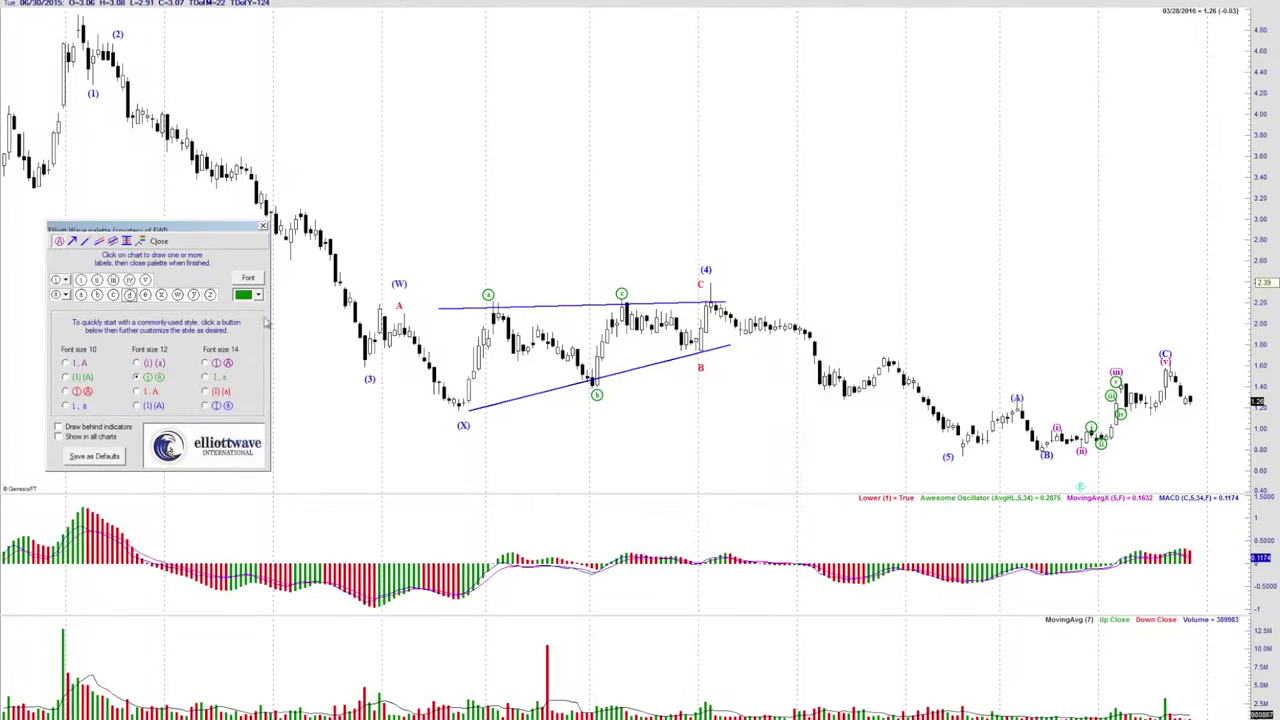
left_click(686, 358)
left_click(144, 295)
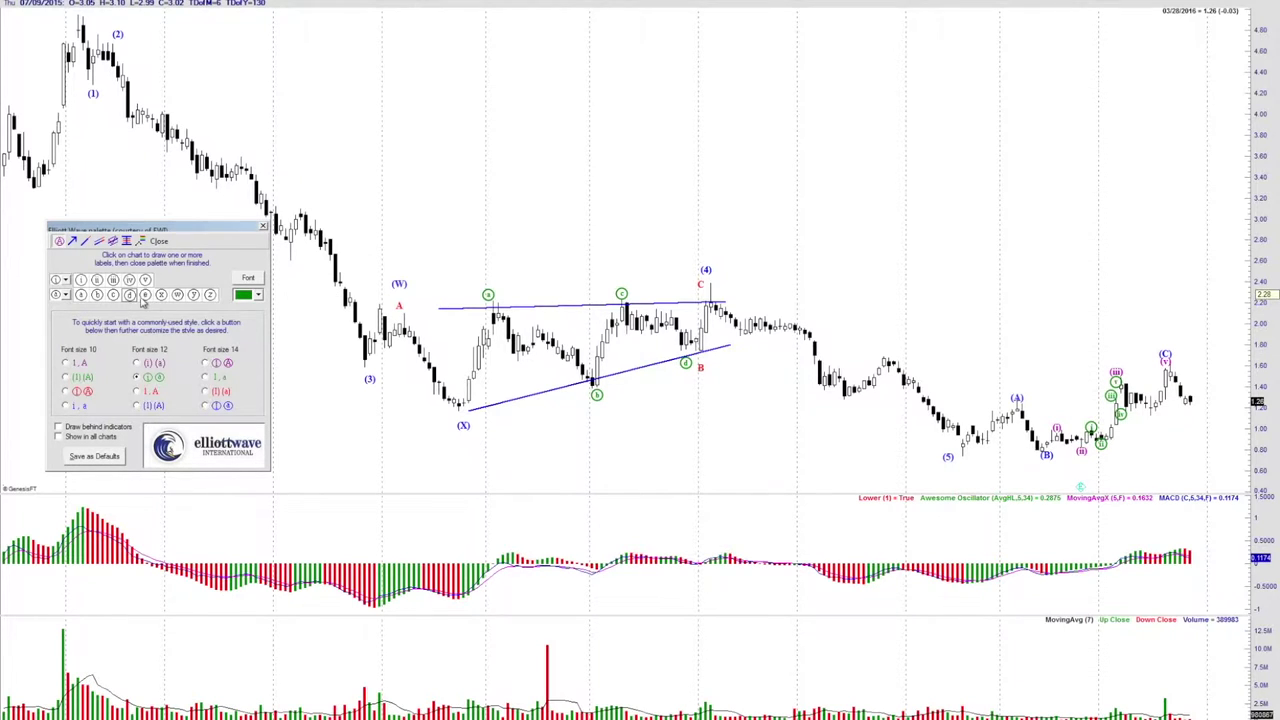
left_click(705, 296)
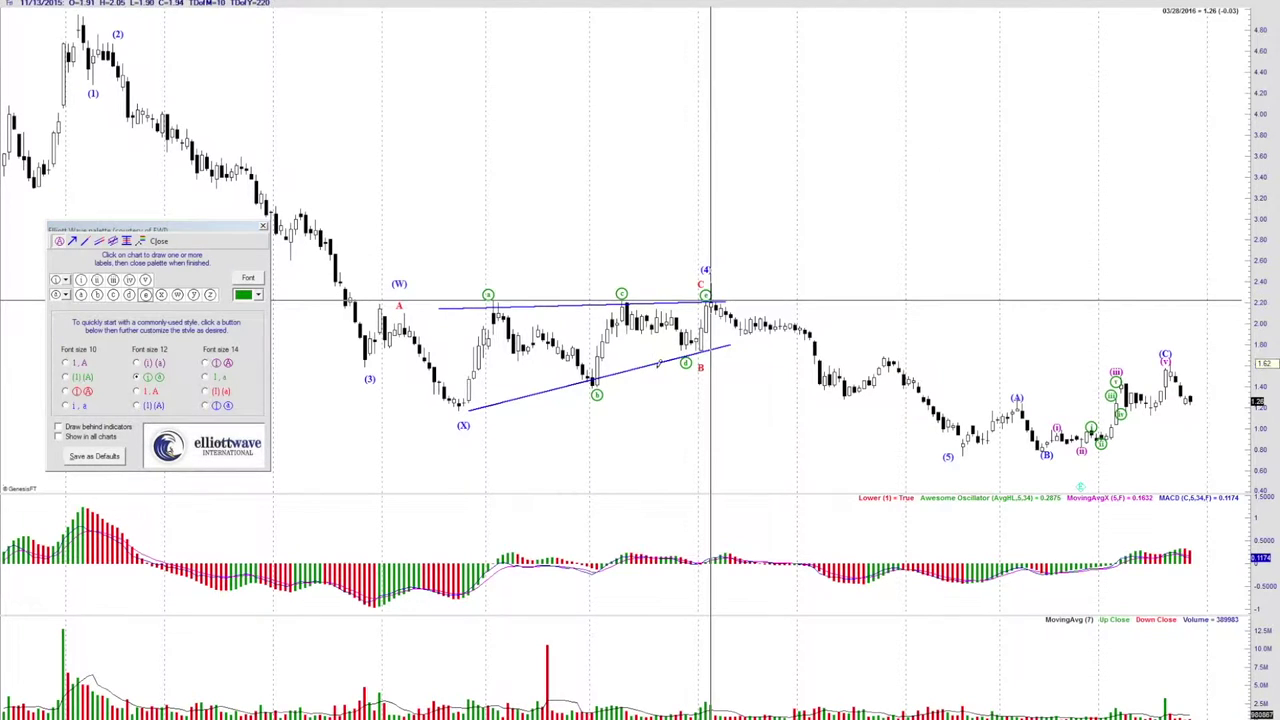
left_click(159, 242)
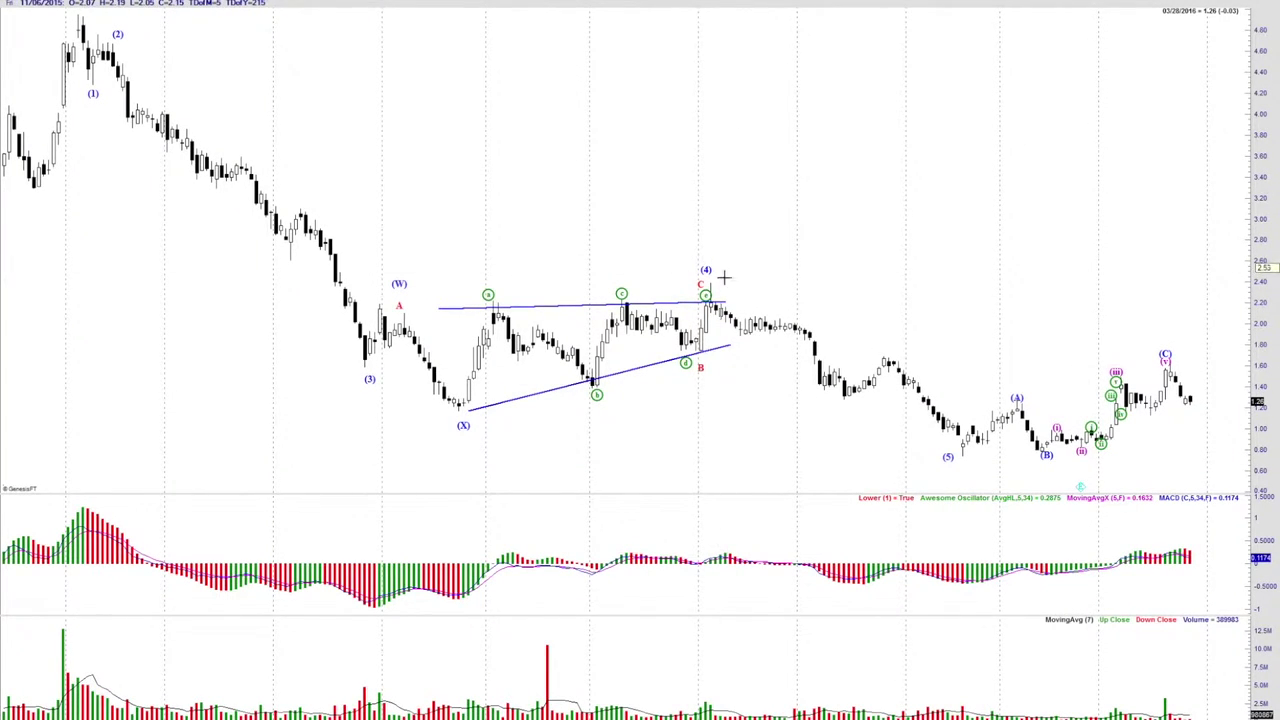
Step: Draw a grey trend channel from the (5) low past the (C) peak, fine-tuning its width and anchors
left_click_drag(897, 416, 846, 415)
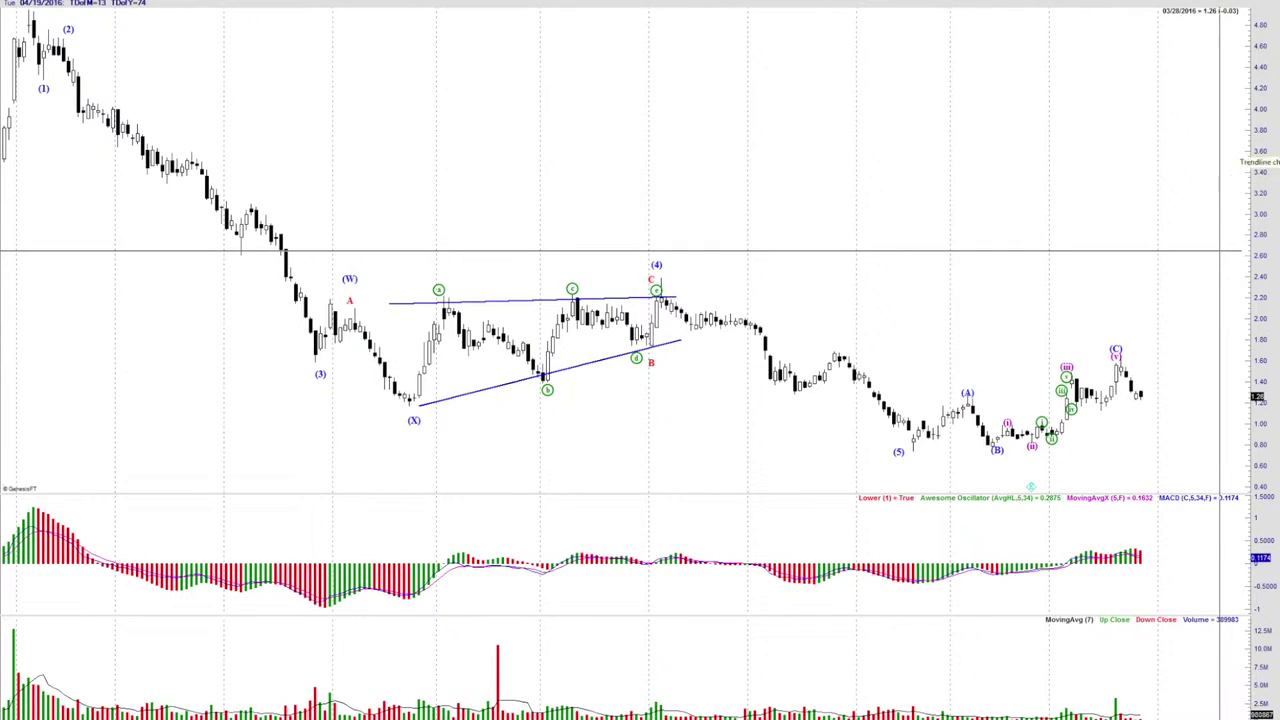
left_click_drag(914, 448, 1186, 428)
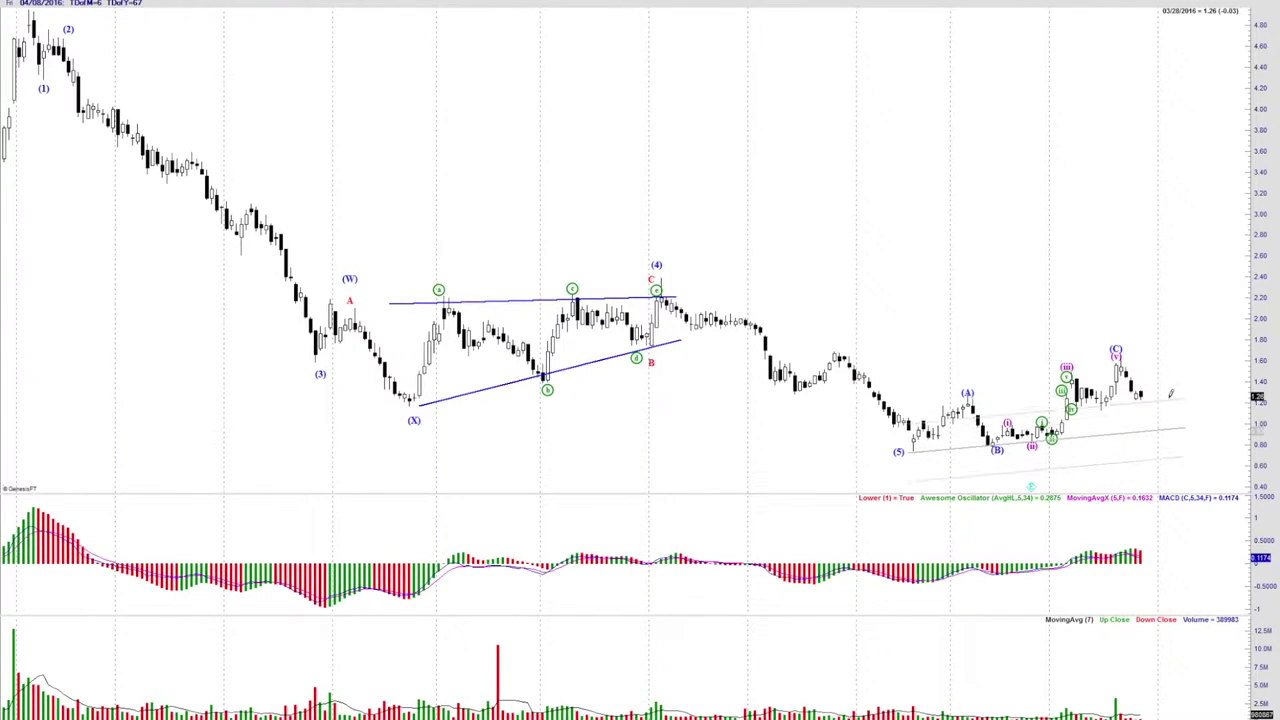
left_click(1168, 390)
left_click_drag(1137, 431, 1134, 399)
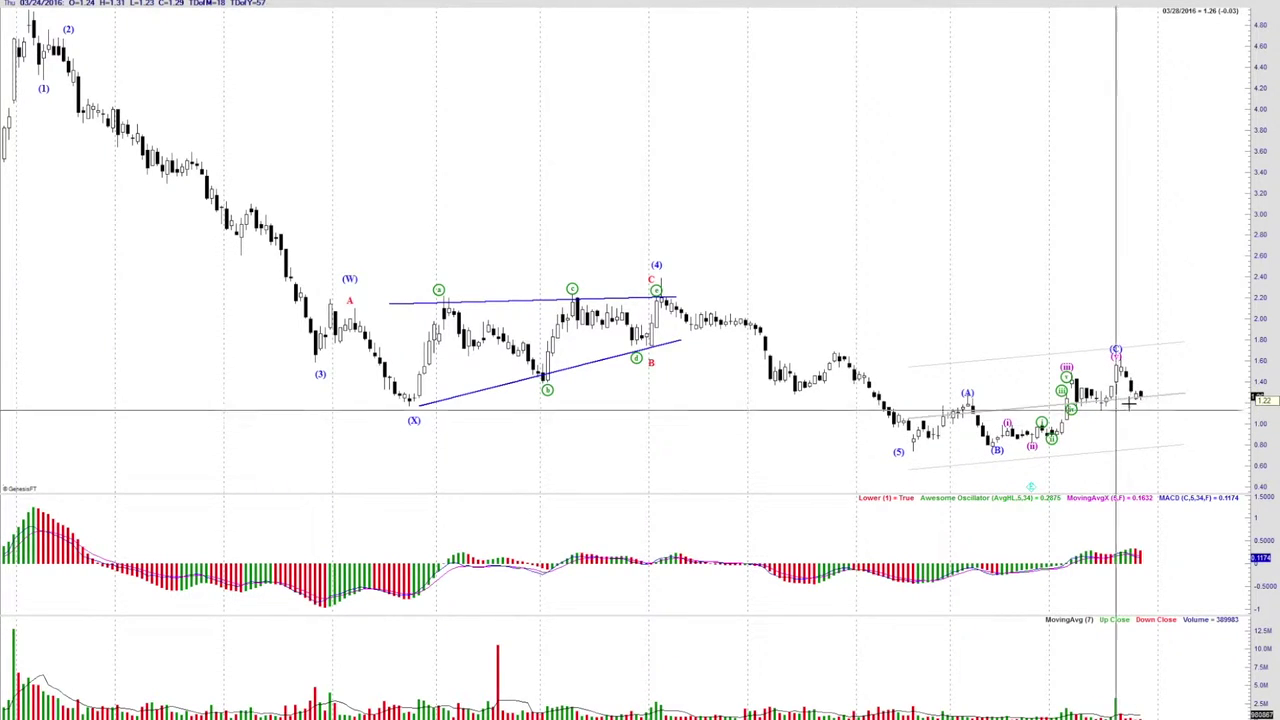
left_click_drag(1158, 350, 1158, 352)
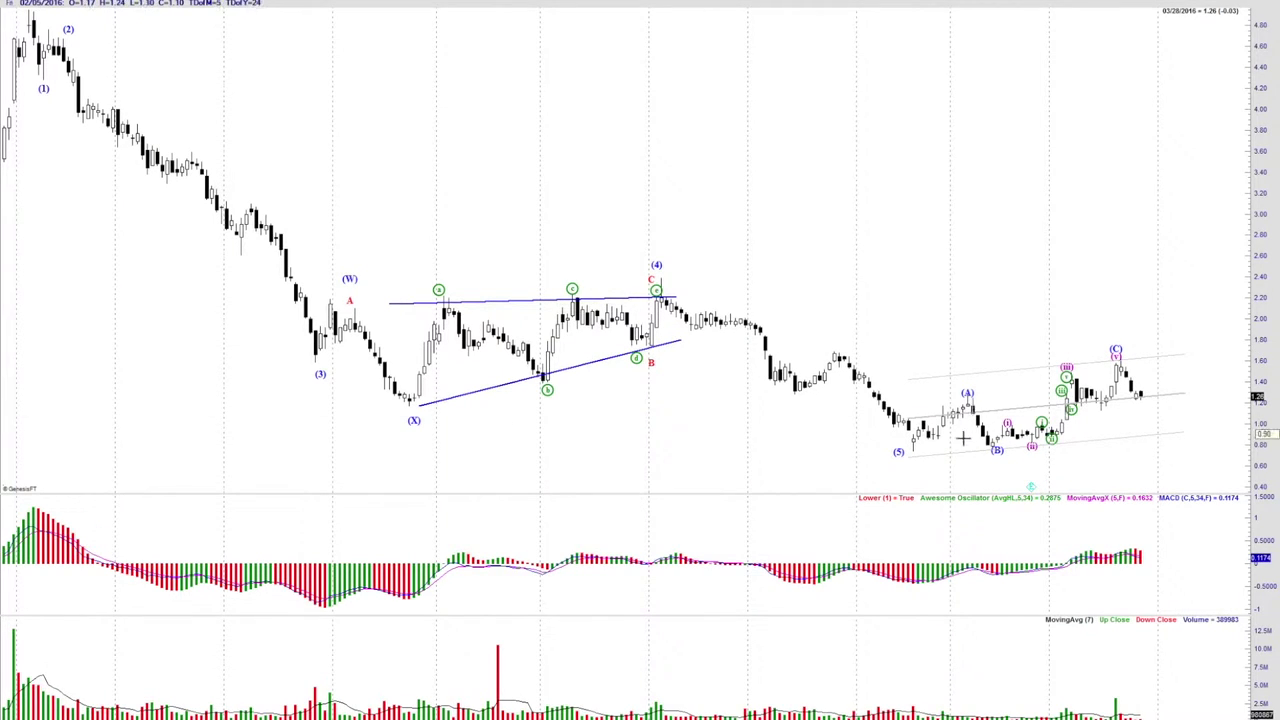
left_click_drag(908, 418, 907, 411)
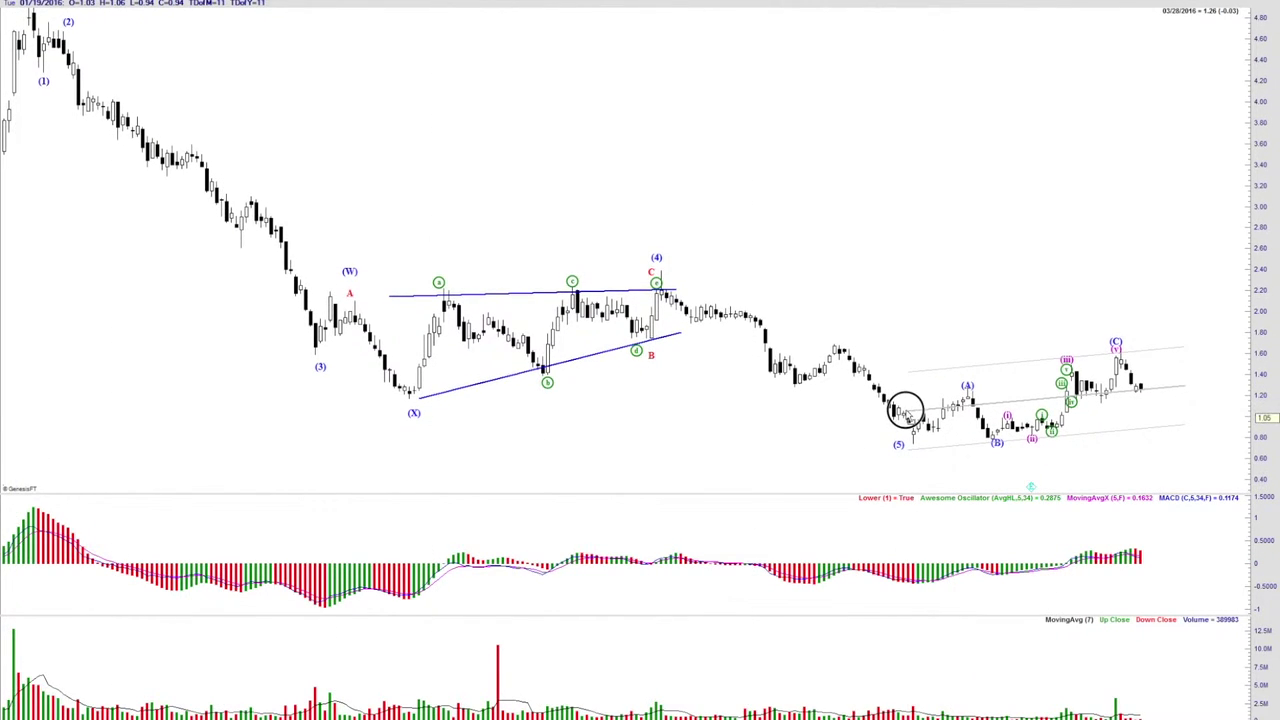
left_click(907, 408)
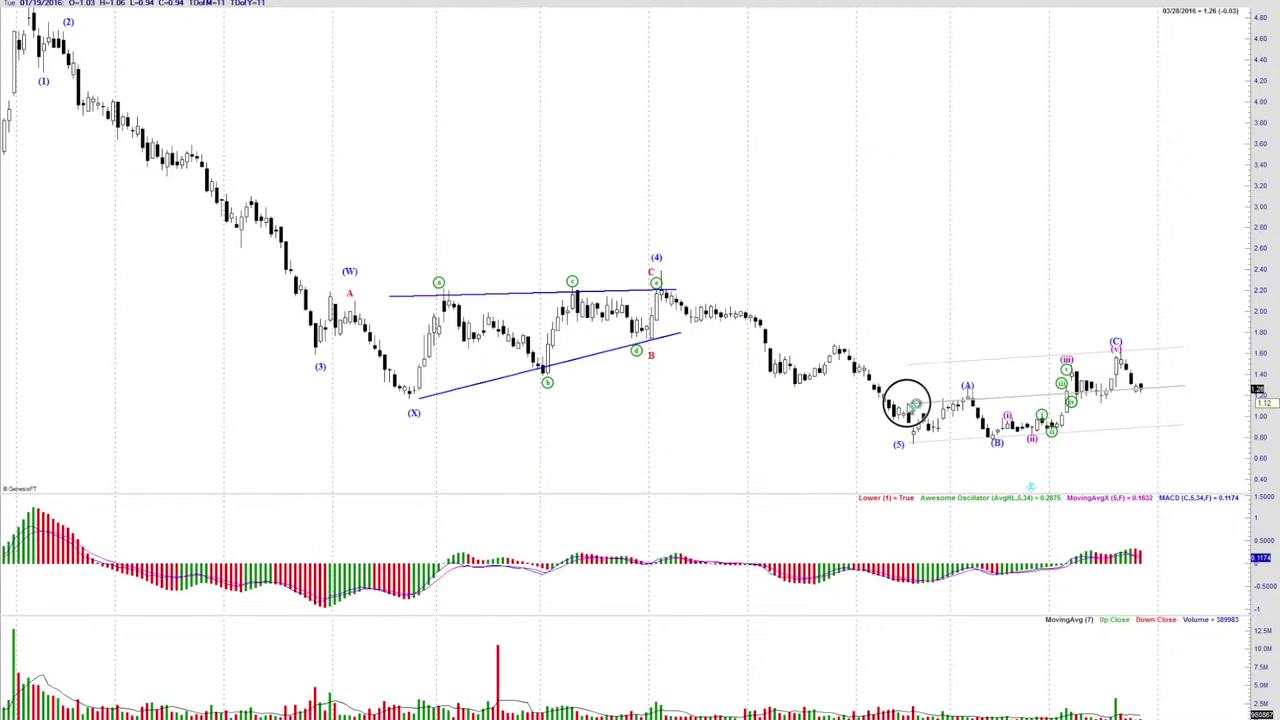
left_click_drag(907, 408, 907, 405)
Step: Zoom in on the latest bars from the triangle through the (C) peak and channel
scroll(1200, 362, "down", 2)
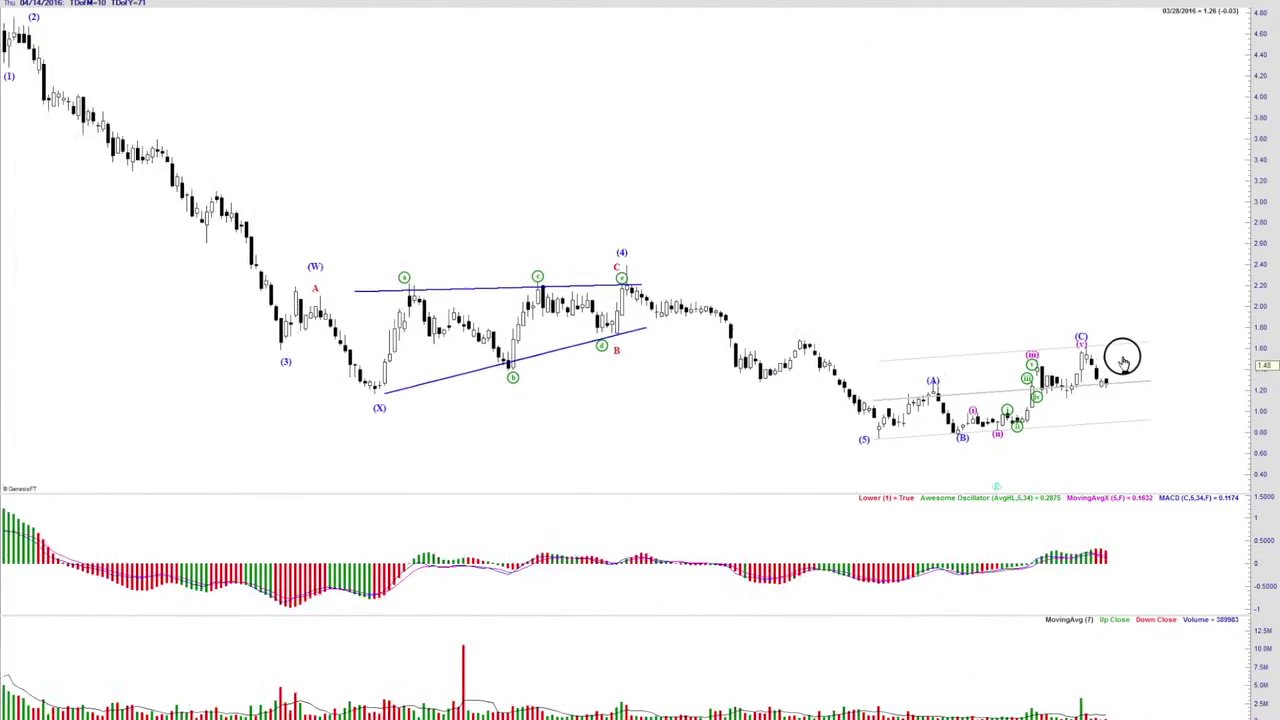
scroll(1120, 356, "down", 3)
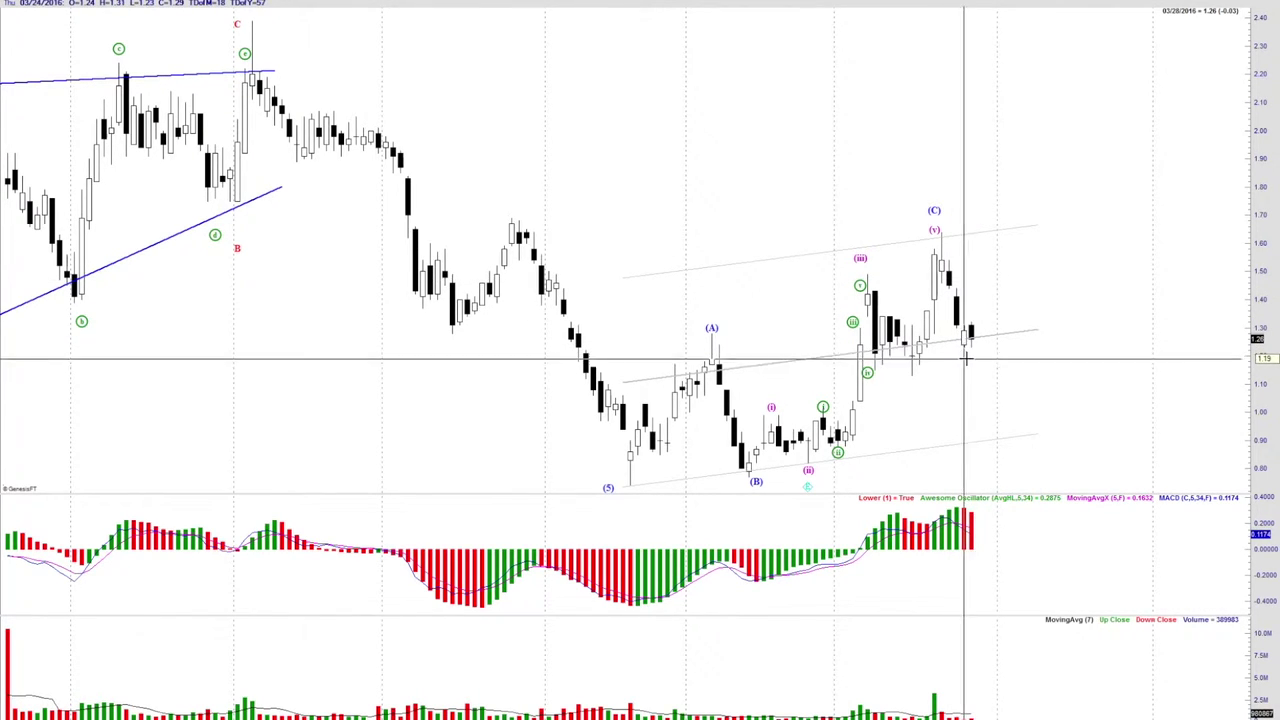
Step: Read the date and price data for the (v) high and the latest bars
left_click_drag(983, 274, 1026, 423)
left_click_drag(920, 342, 955, 225)
left_click(942, 240)
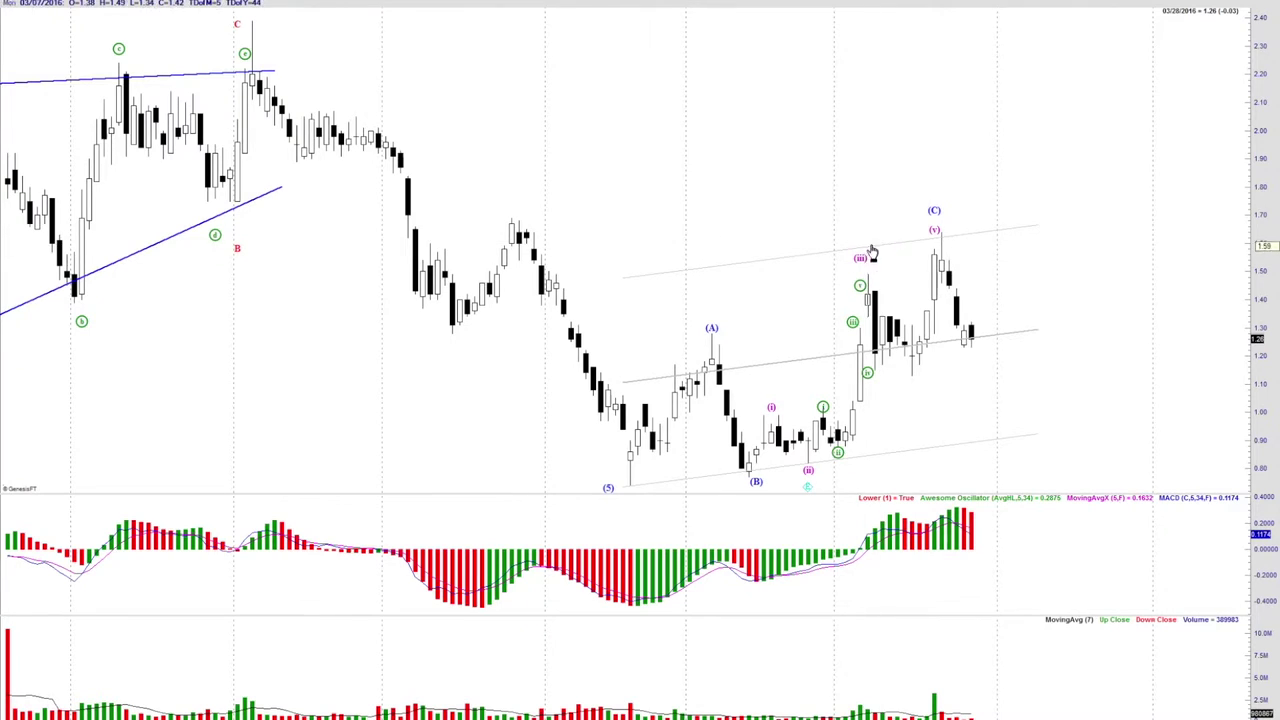
left_click_drag(962, 231, 965, 243)
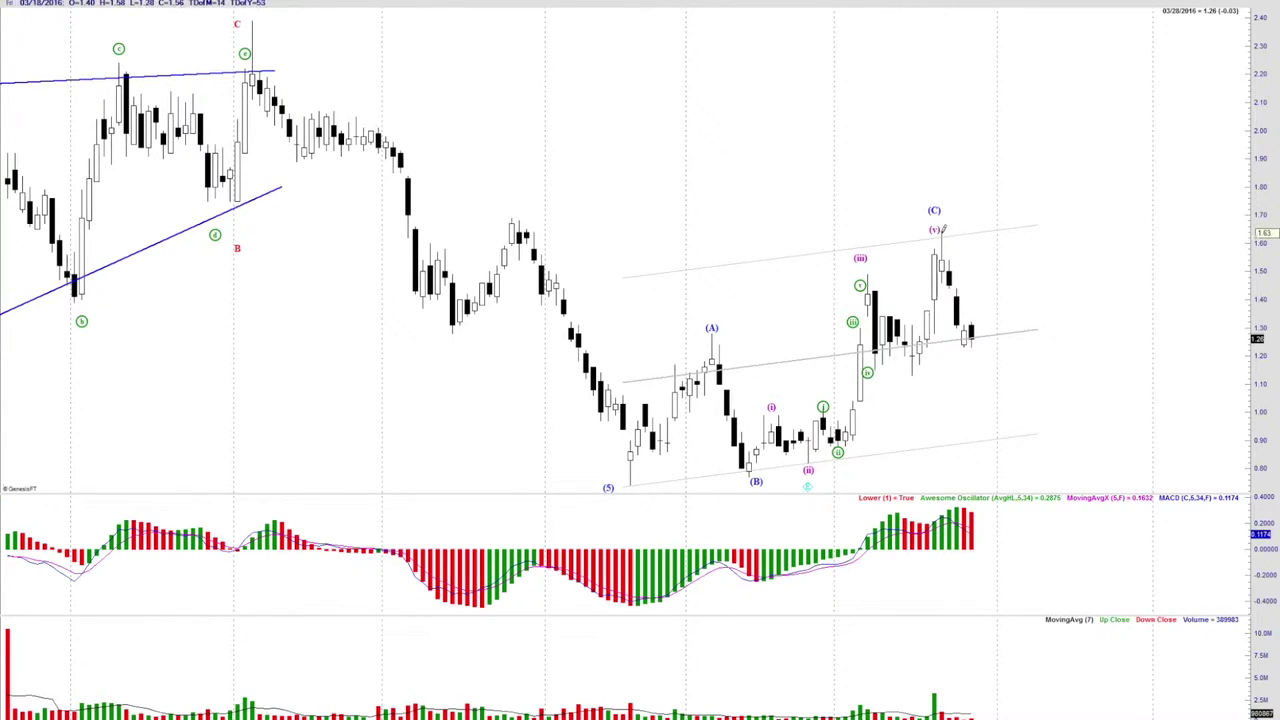
Step: Draw a trendline rising from the (v) high, then delete it
left_click_drag(993, 130, 1009, 76)
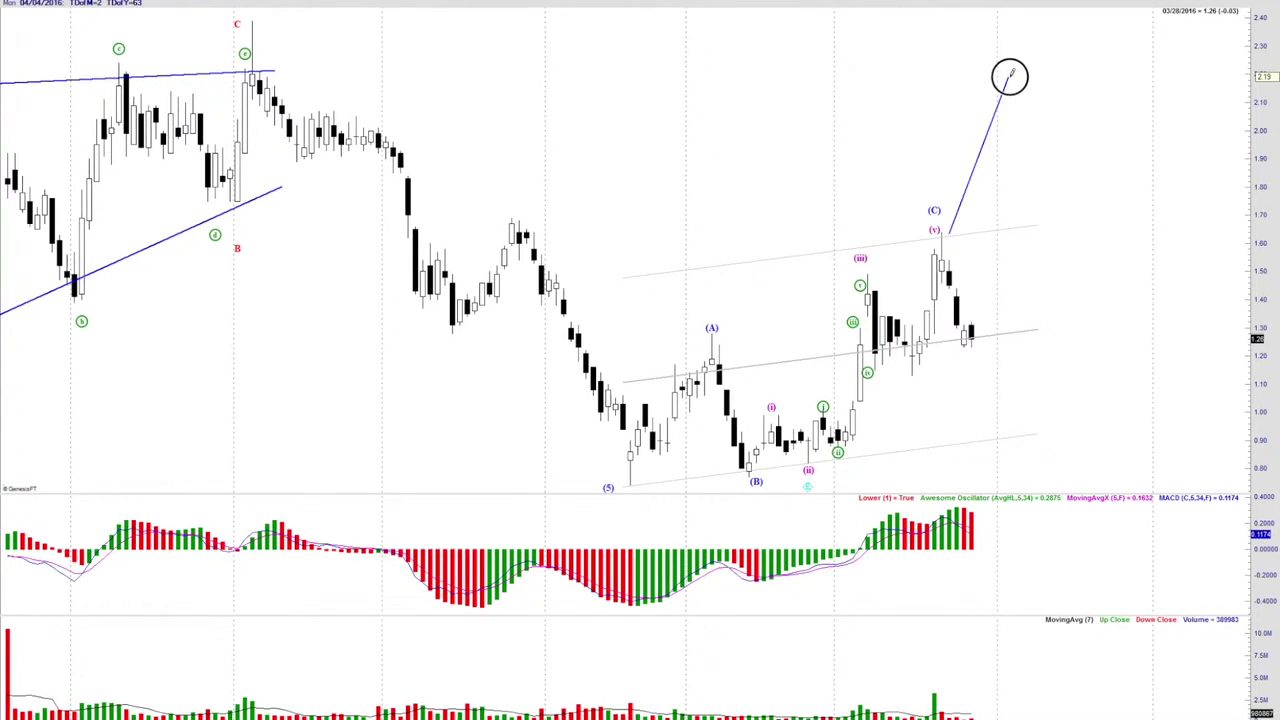
right_click(993, 118)
left_click(1025, 139)
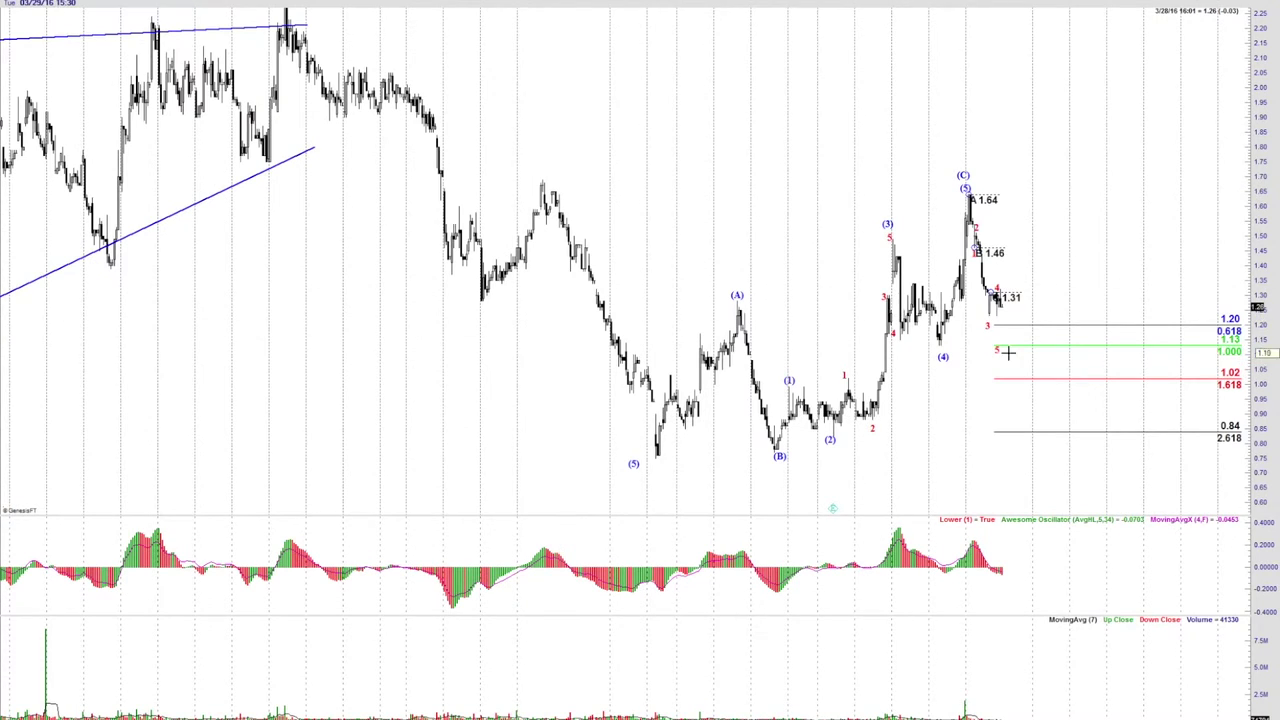
Step: Zoom and pan the intraday chart so Fibonacci levels down to 0.55 are visible
scroll(1014, 273, "up", 3)
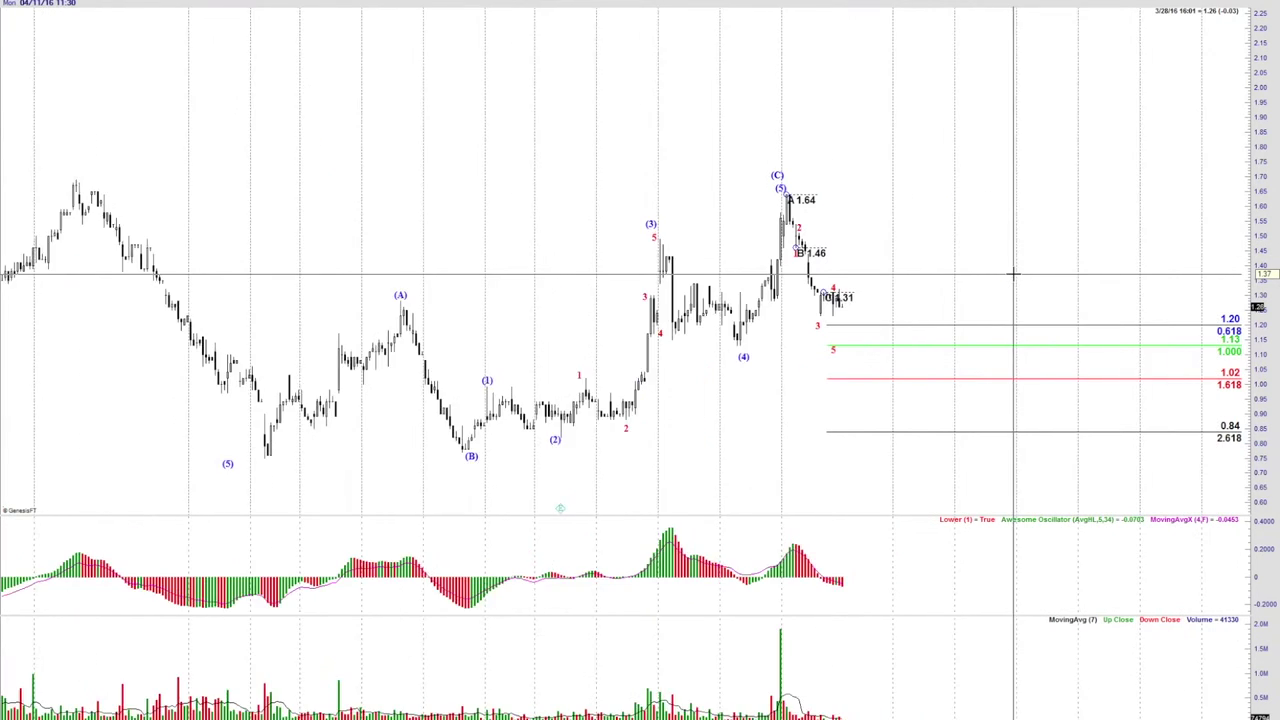
left_click_drag(472, 197, 606, 171)
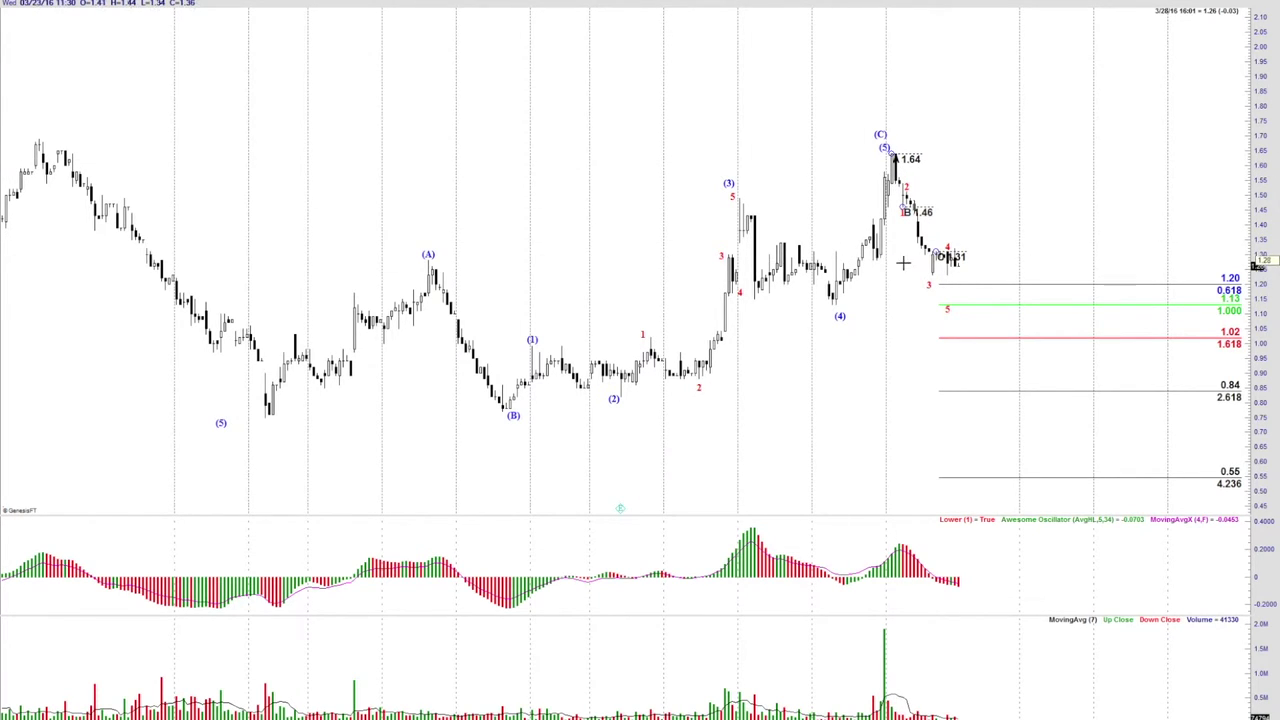
Step: Draw red arrows projecting a rise from the last bars, then a drop below 0.84
left_click(927, 284)
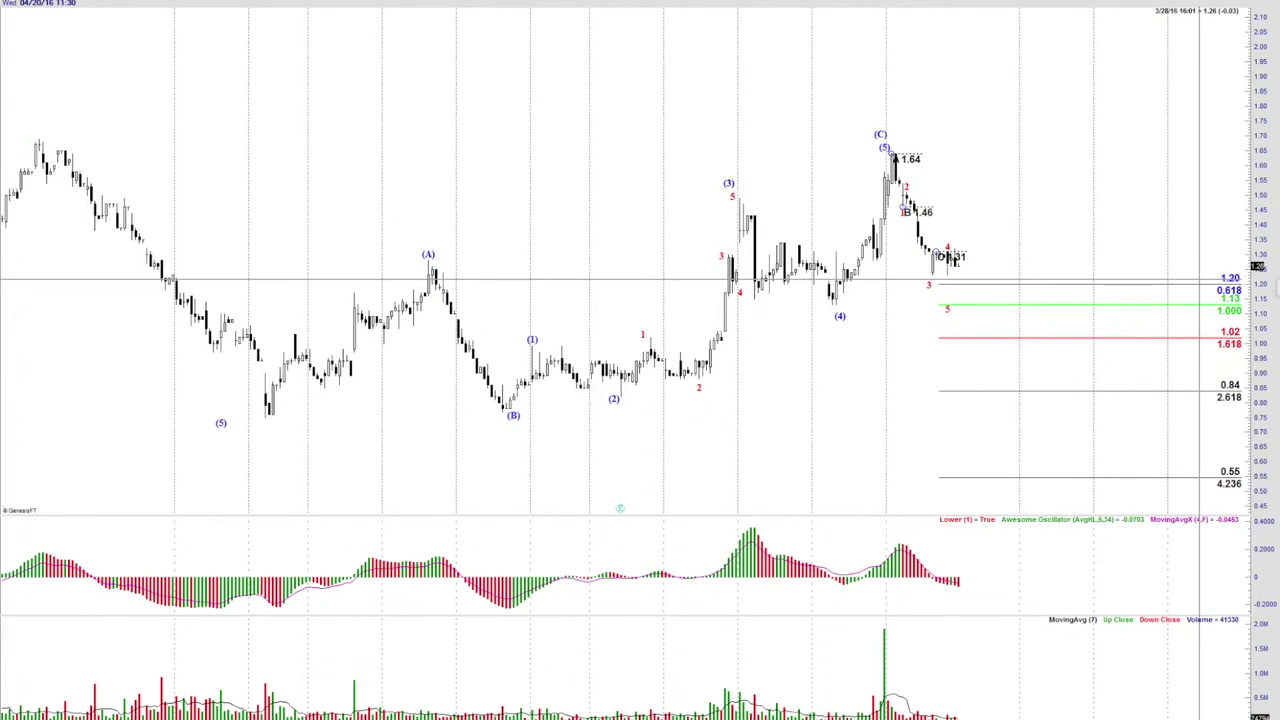
left_click_drag(962, 277, 980, 214)
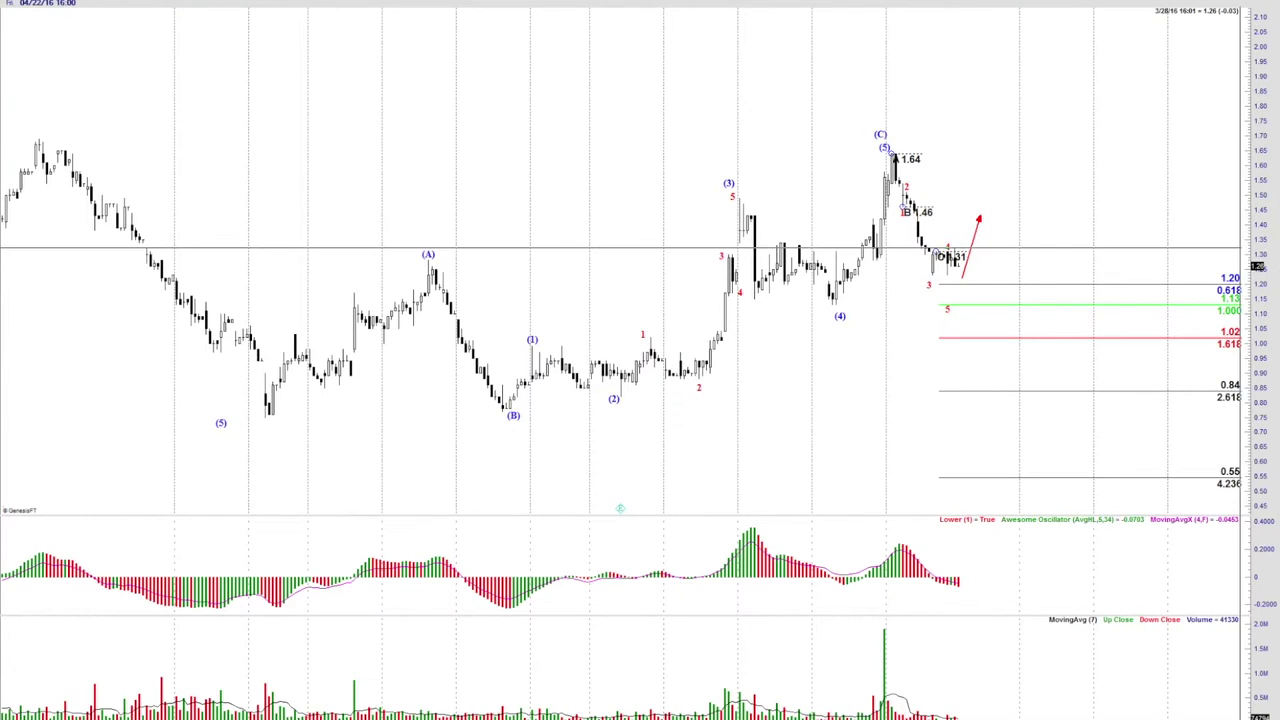
mouse_move(988, 216)
left_mouse_down()
mouse_move(987, 428)
mouse_move(990, 410)
left_mouse_up()
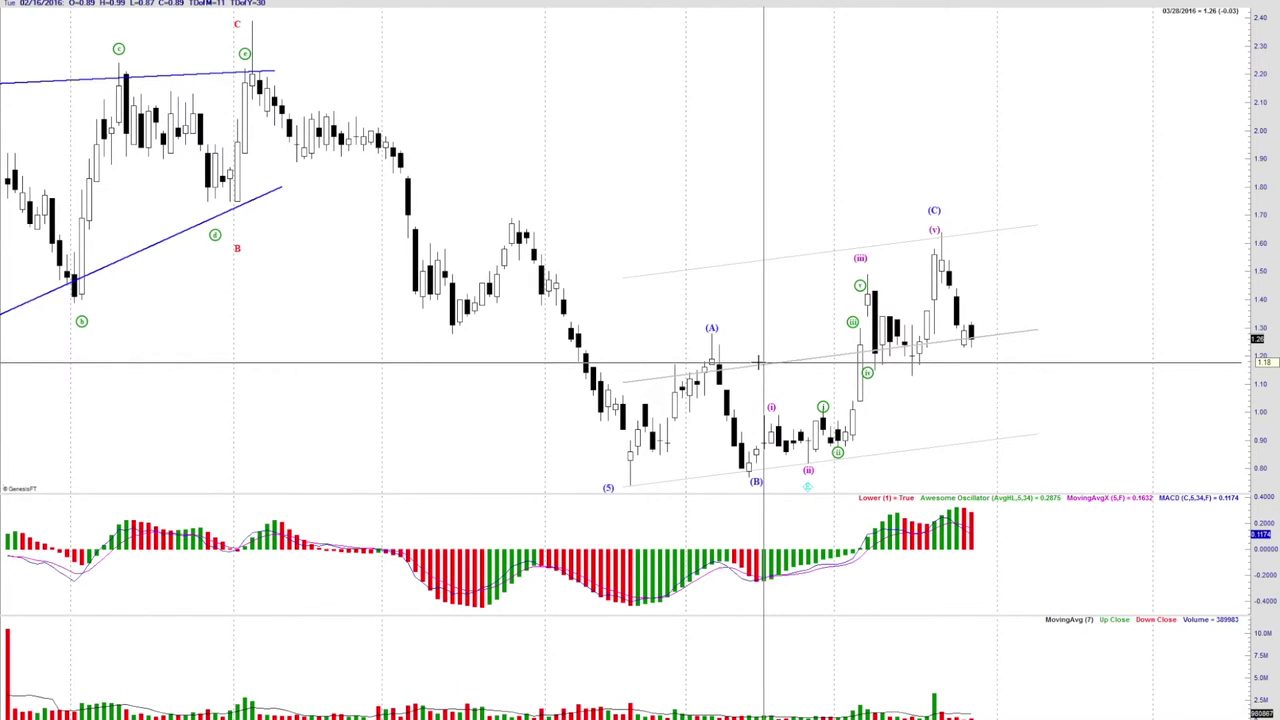
Step: Set the trend channel to show in all chart windows
double_click(758, 363)
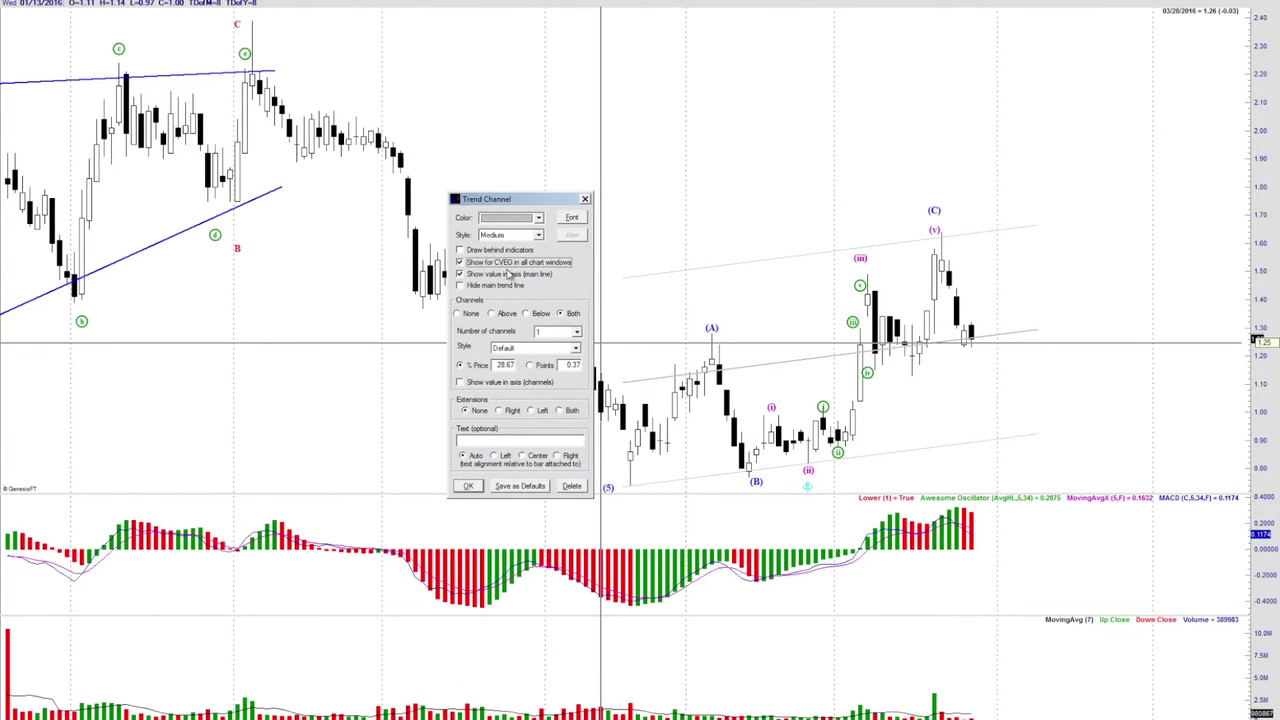
left_click(468, 486)
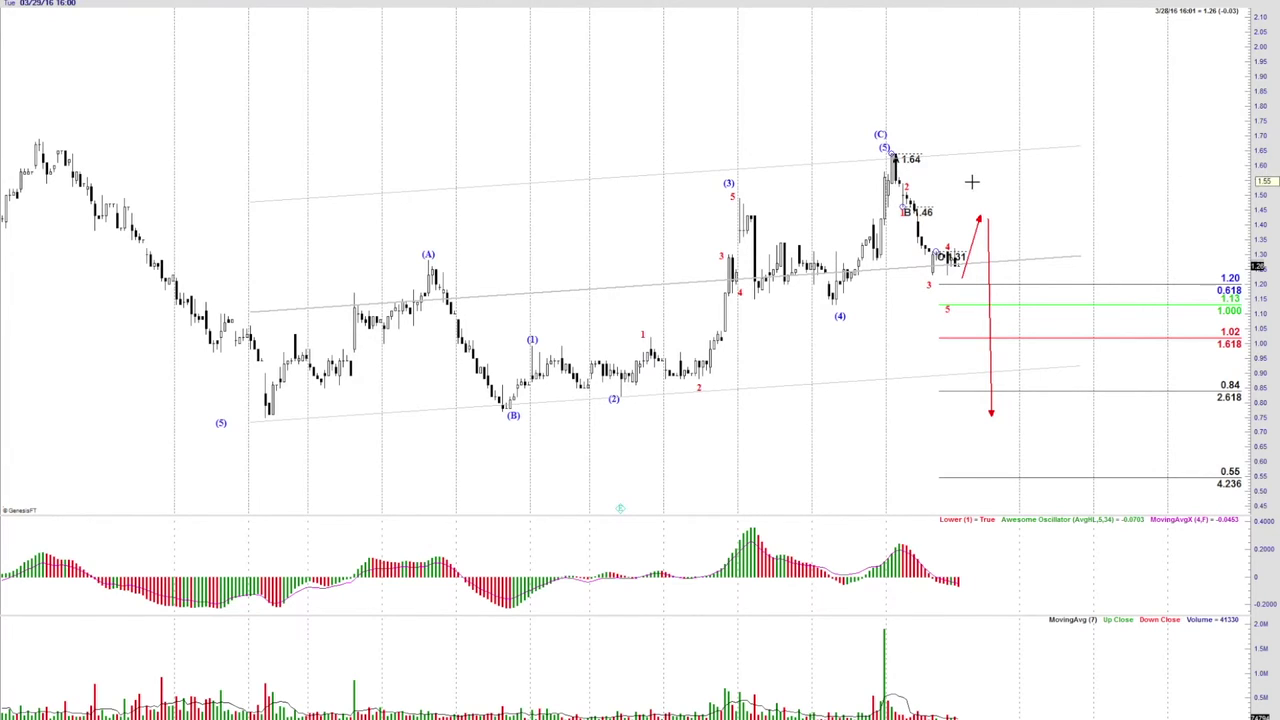
scroll(974, 181, "up", 3)
left_click_drag(834, 171, 886, 160)
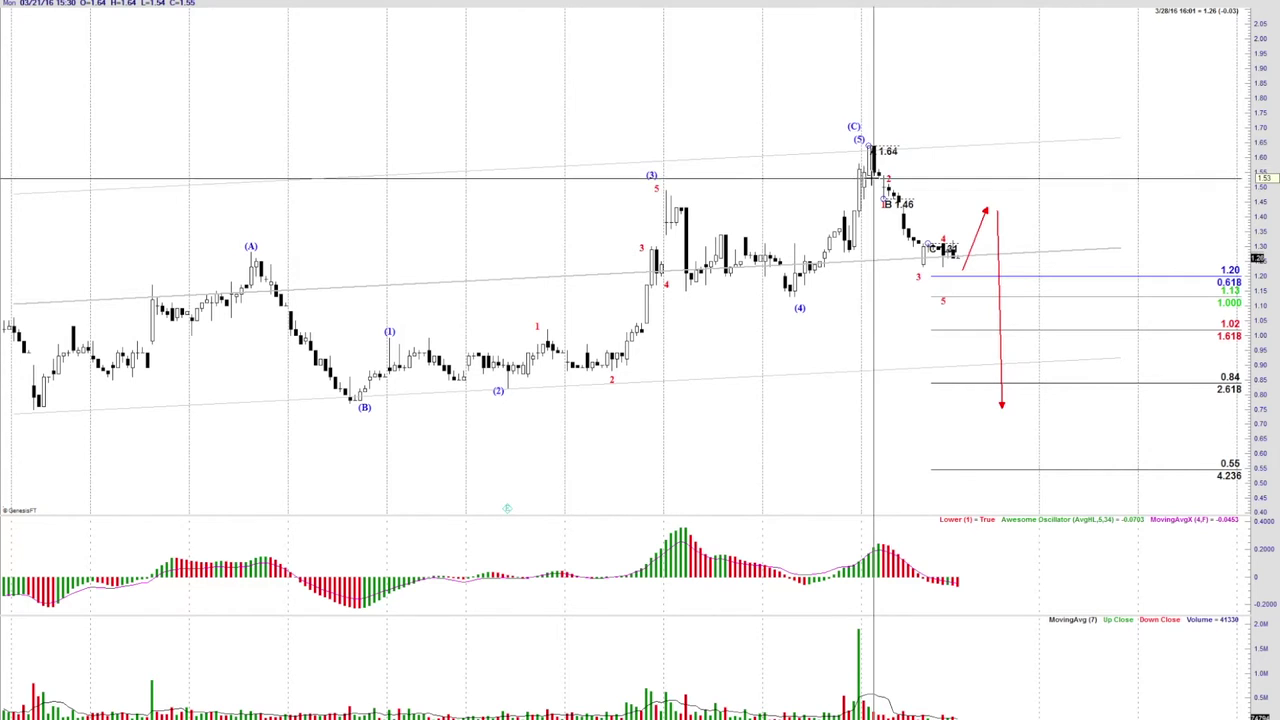
left_click_drag(730, 173, 846, 151)
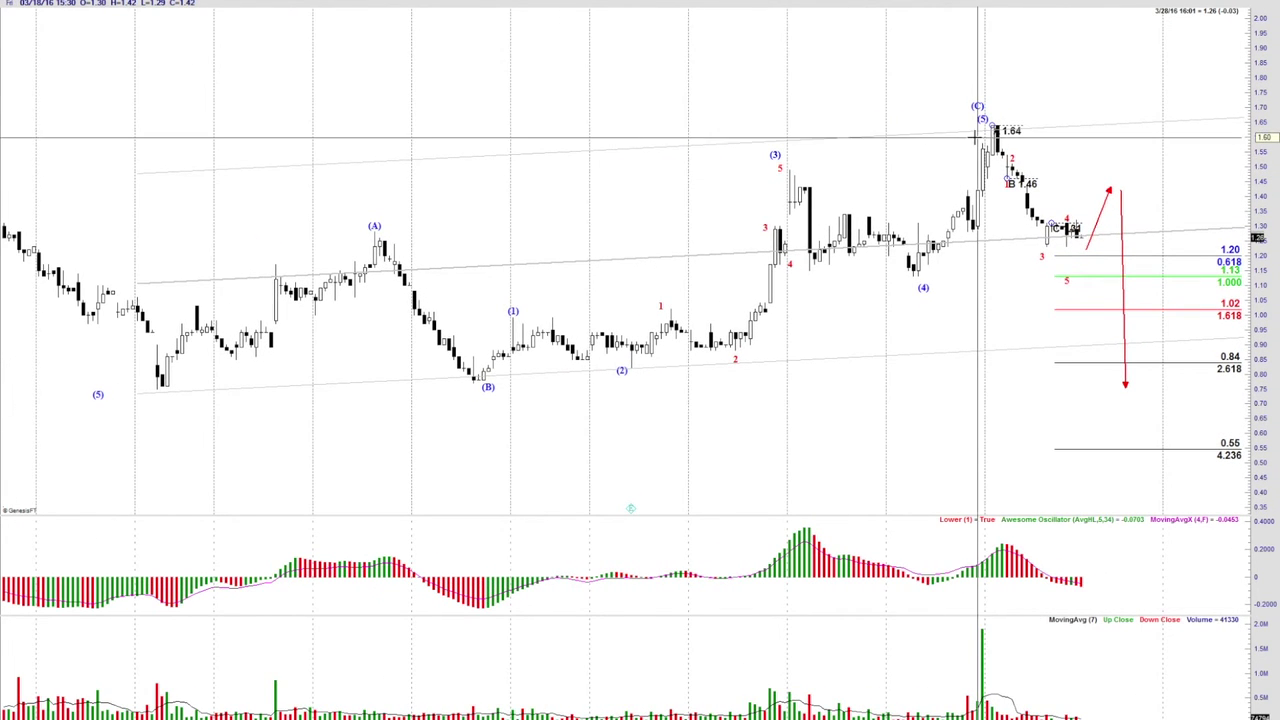